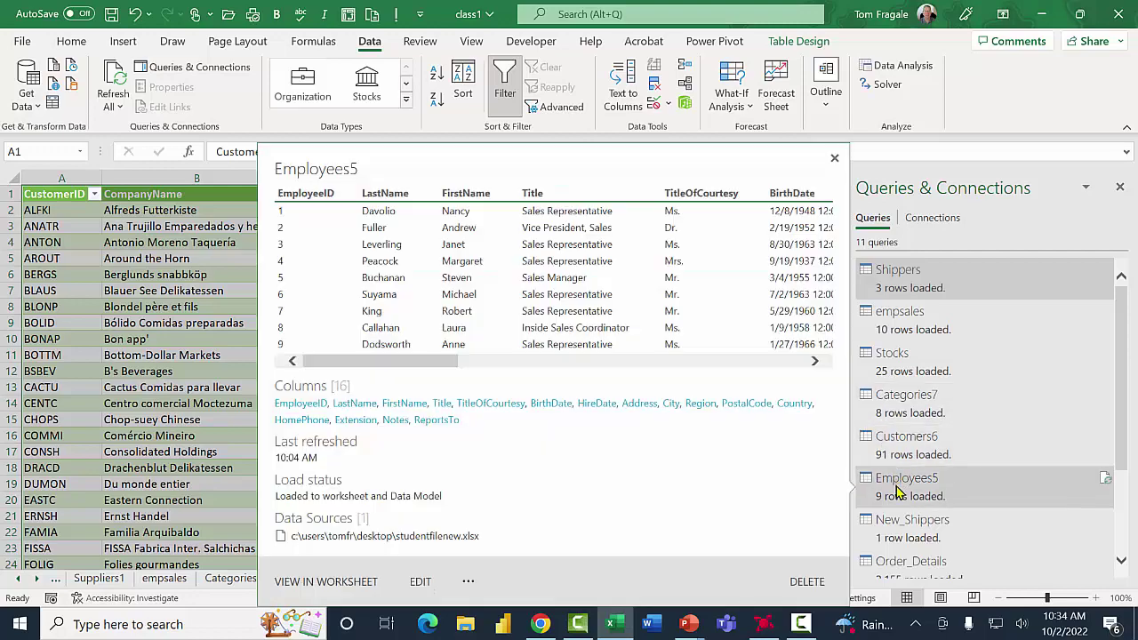
- Select the Employees5 query in Queries & Connections to preview its 16-column table
click(898, 491)
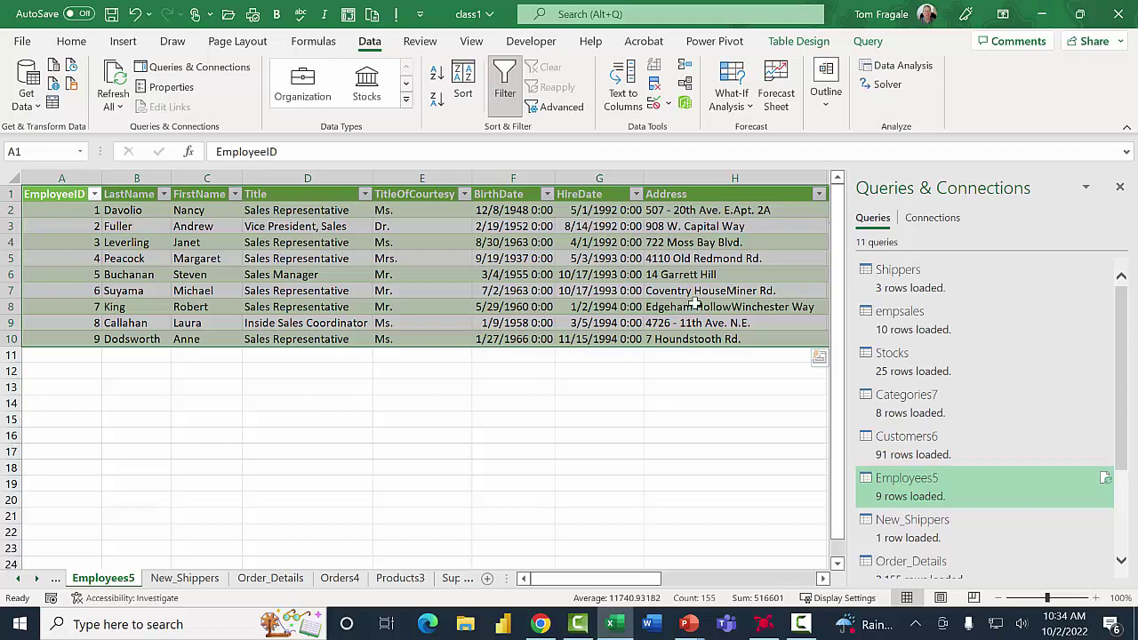
- Edit Employees5 in Power Query Editor and select its BirthDate column
mouse_move(920, 498)
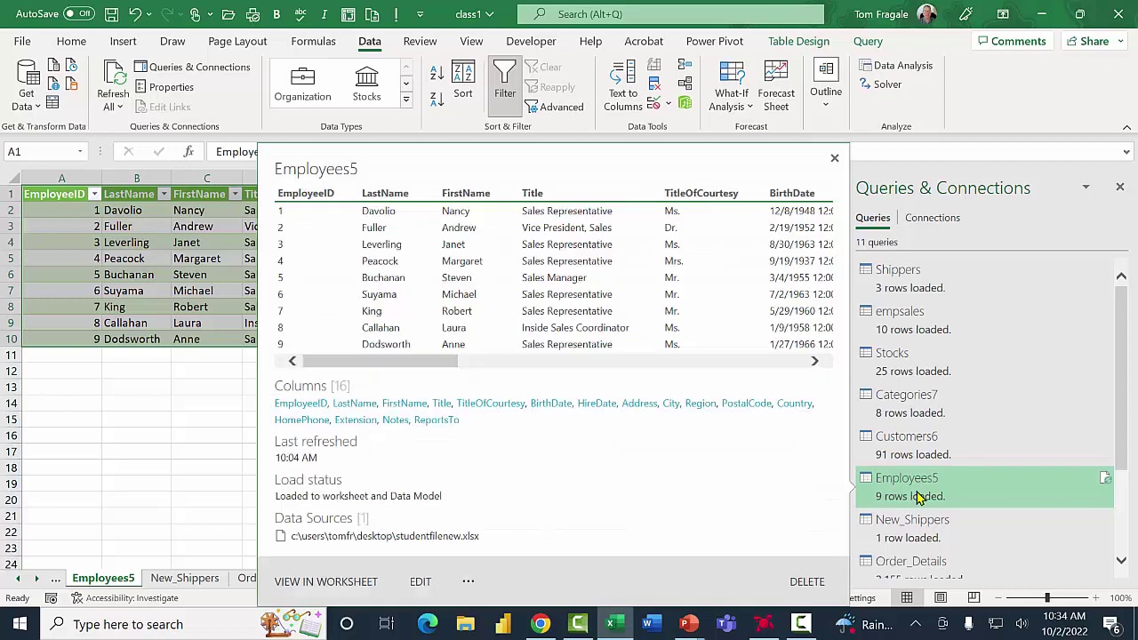
right_click(920, 498)
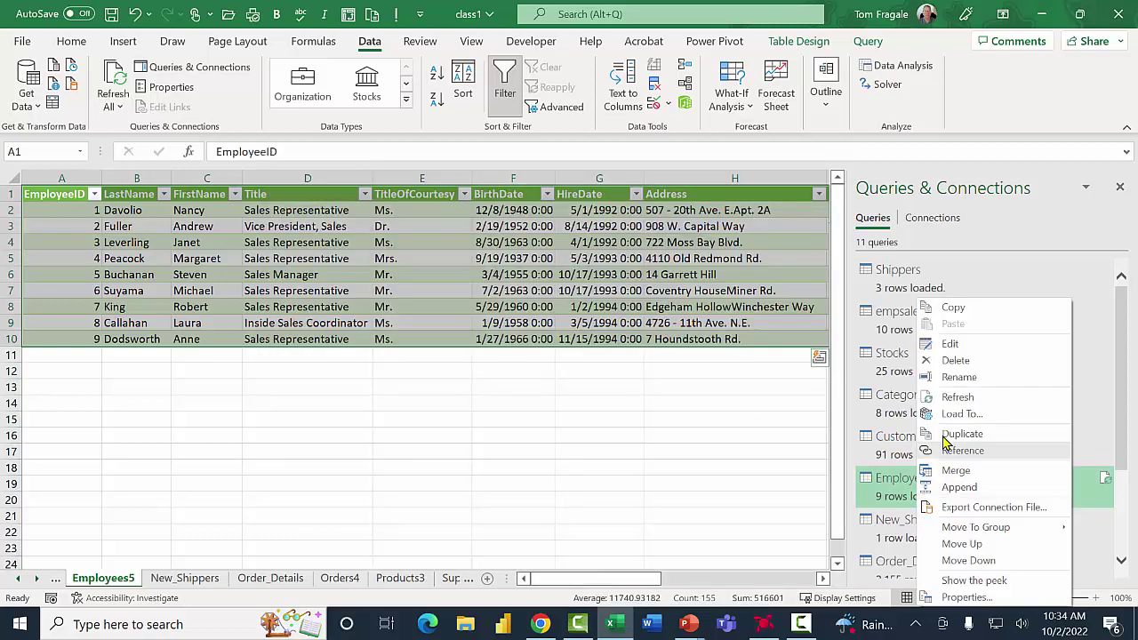
click(950, 344)
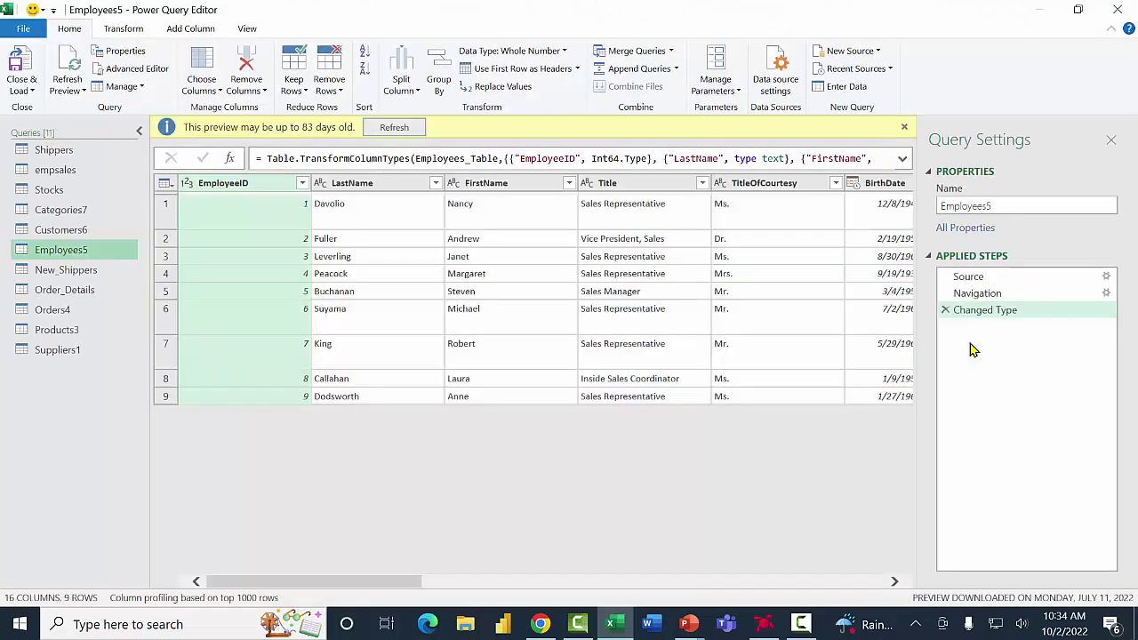
drag(405, 582, 528, 587)
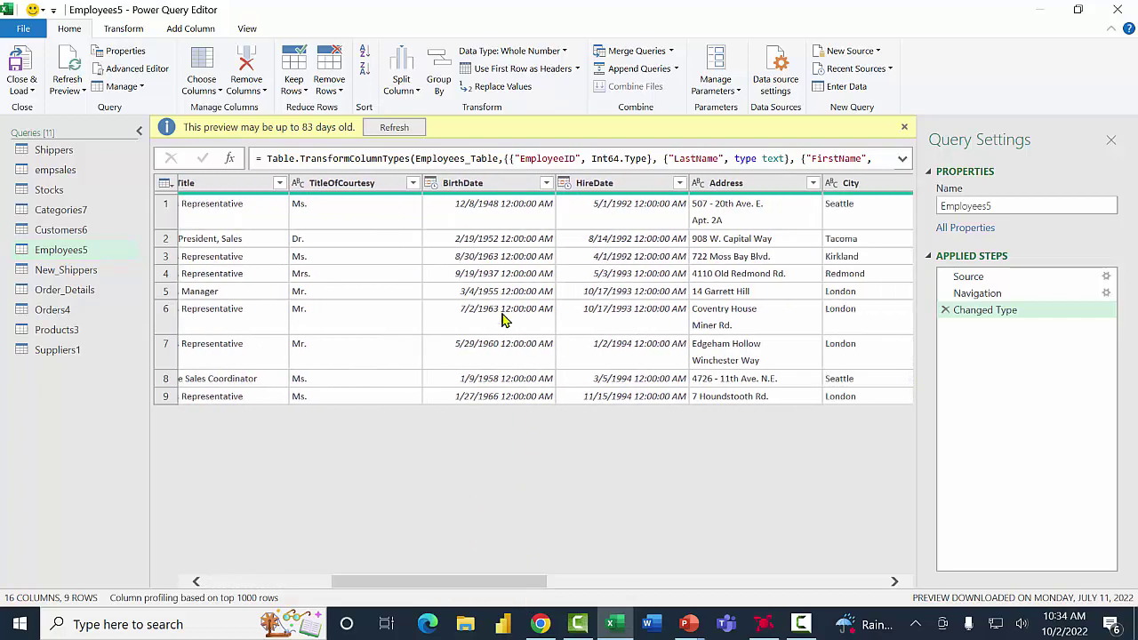
click(494, 190)
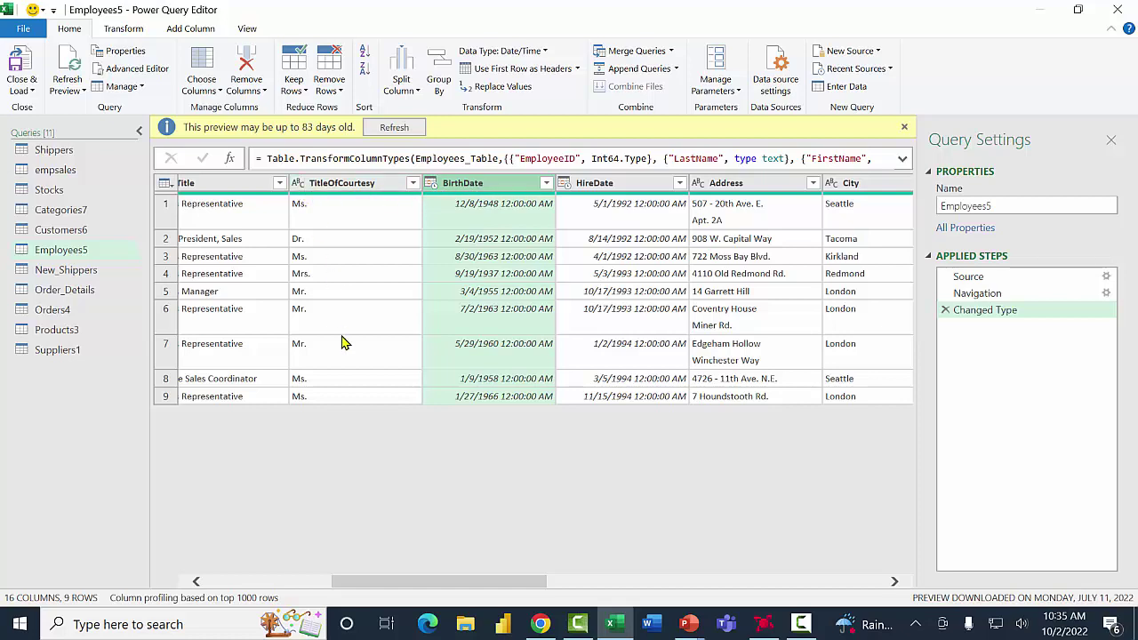
- Show the Add Column Date dropdown of columns that can be derived from BirthDate
drag(334, 584, 201, 582)
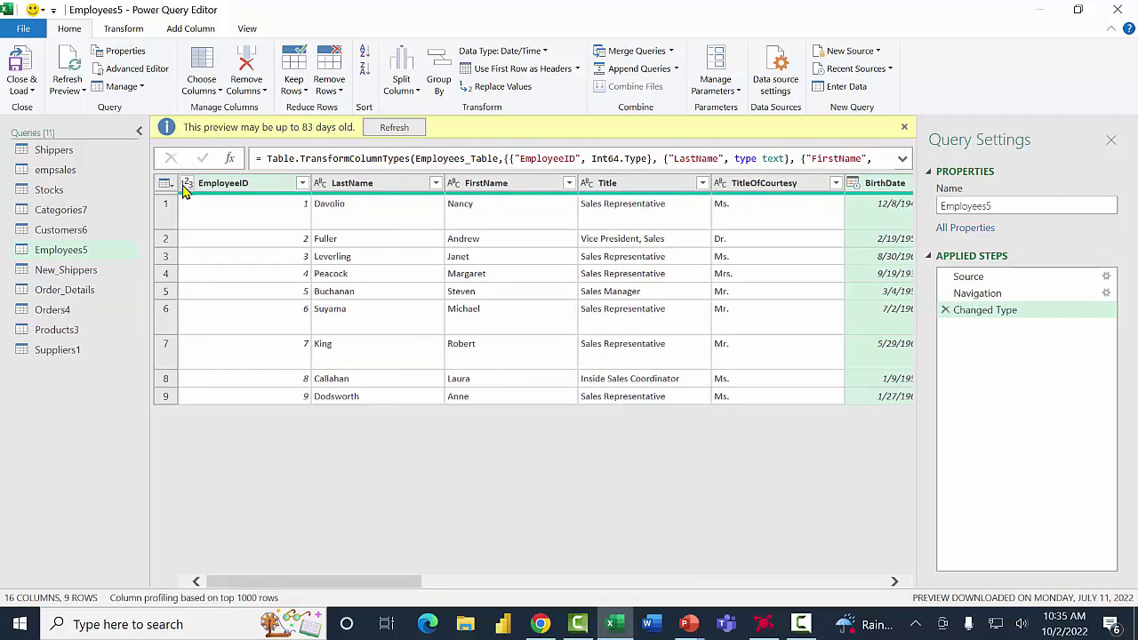
drag(260, 587, 367, 586)
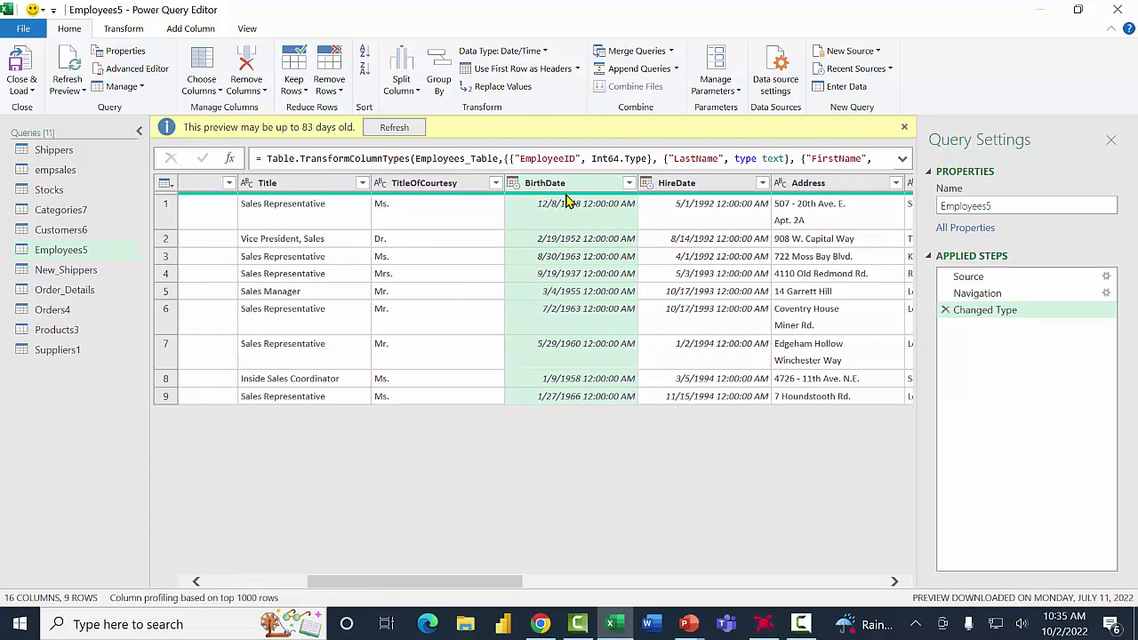
mouse_move(570, 199)
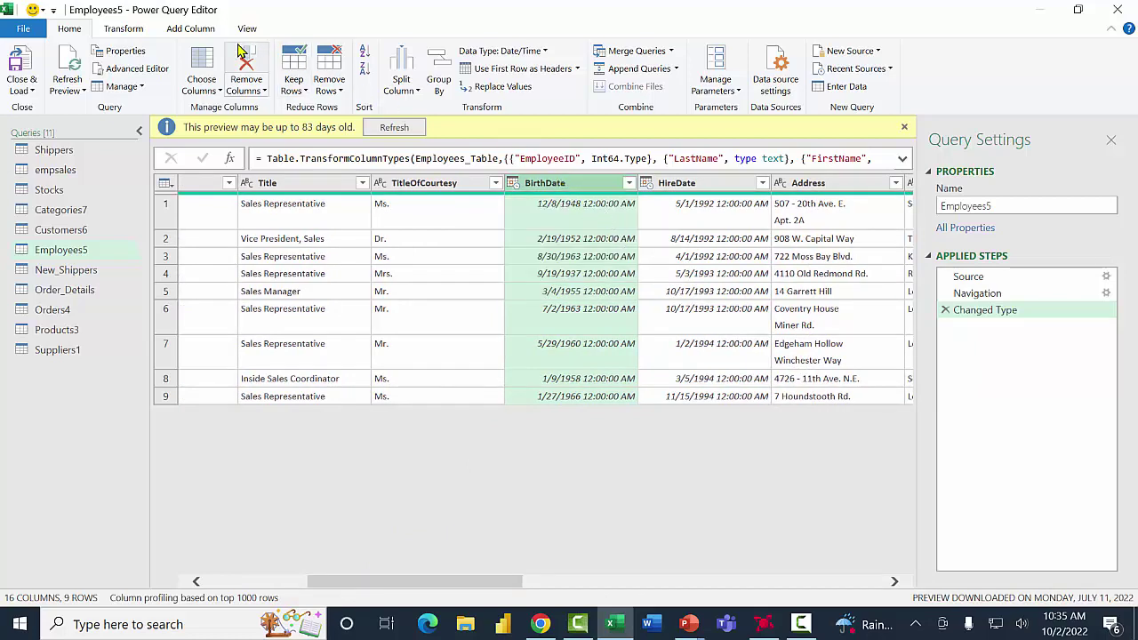
click(190, 28)
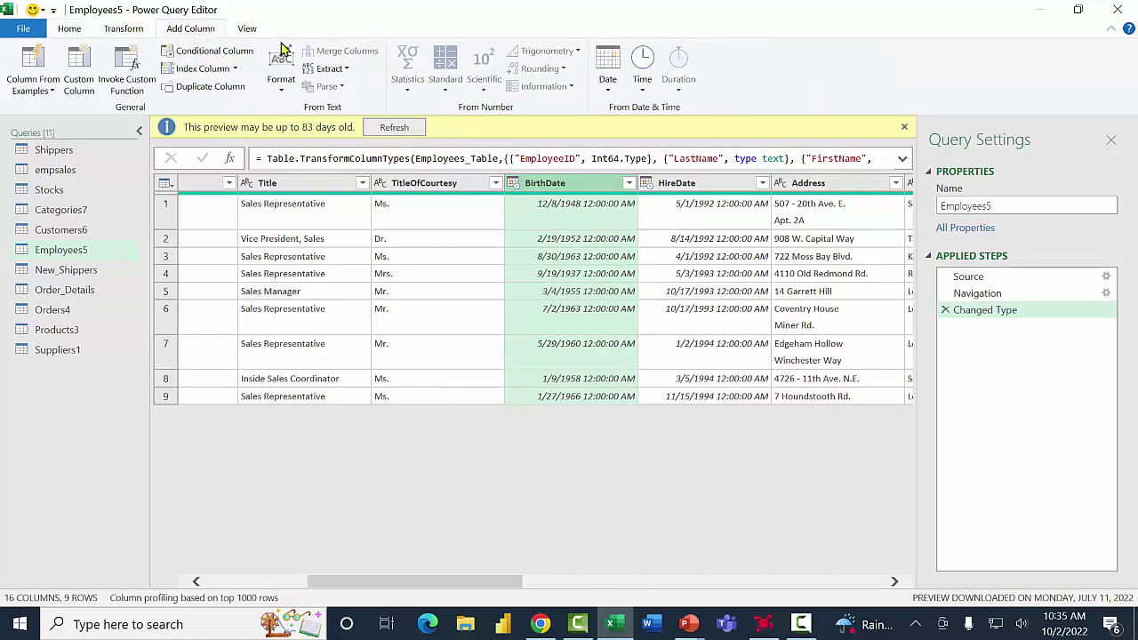
click(608, 85)
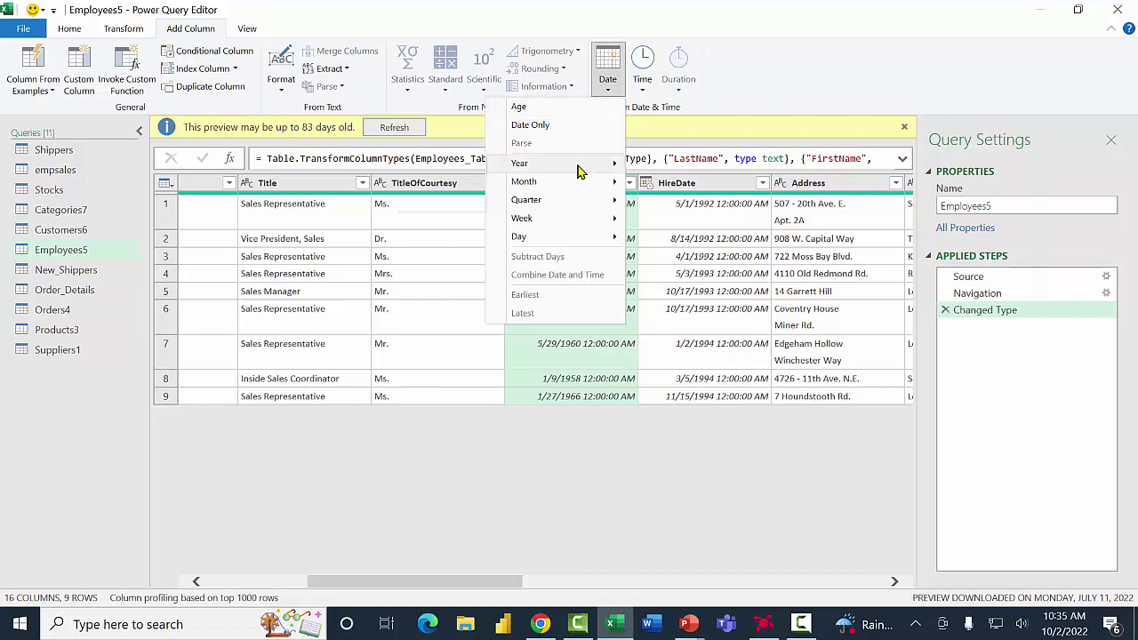
mouse_move(578, 170)
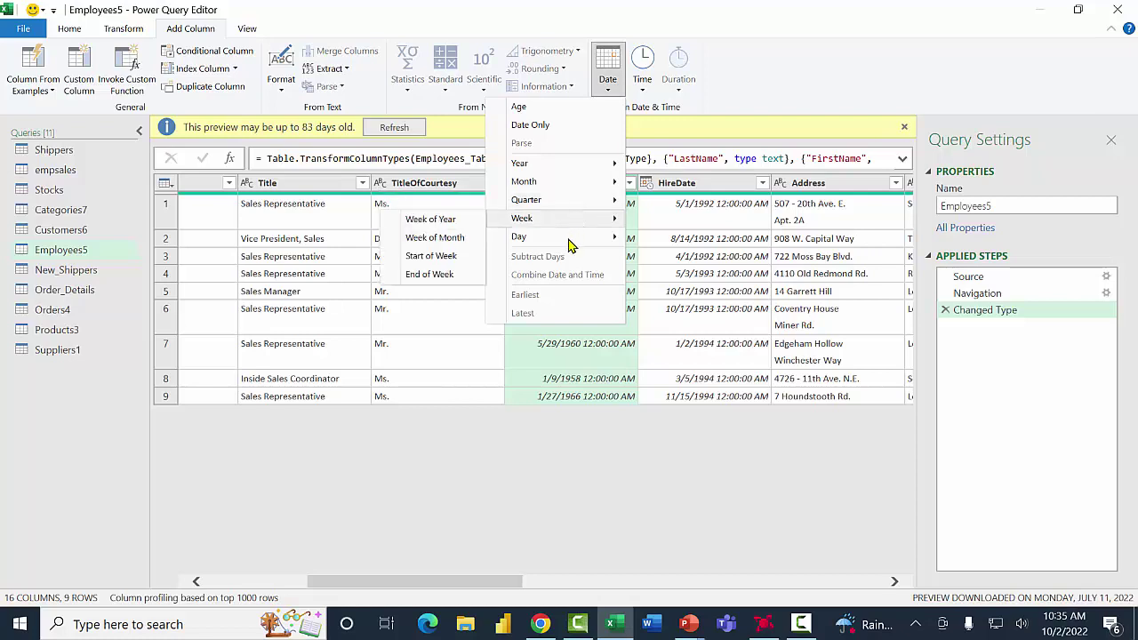
mouse_move(569, 245)
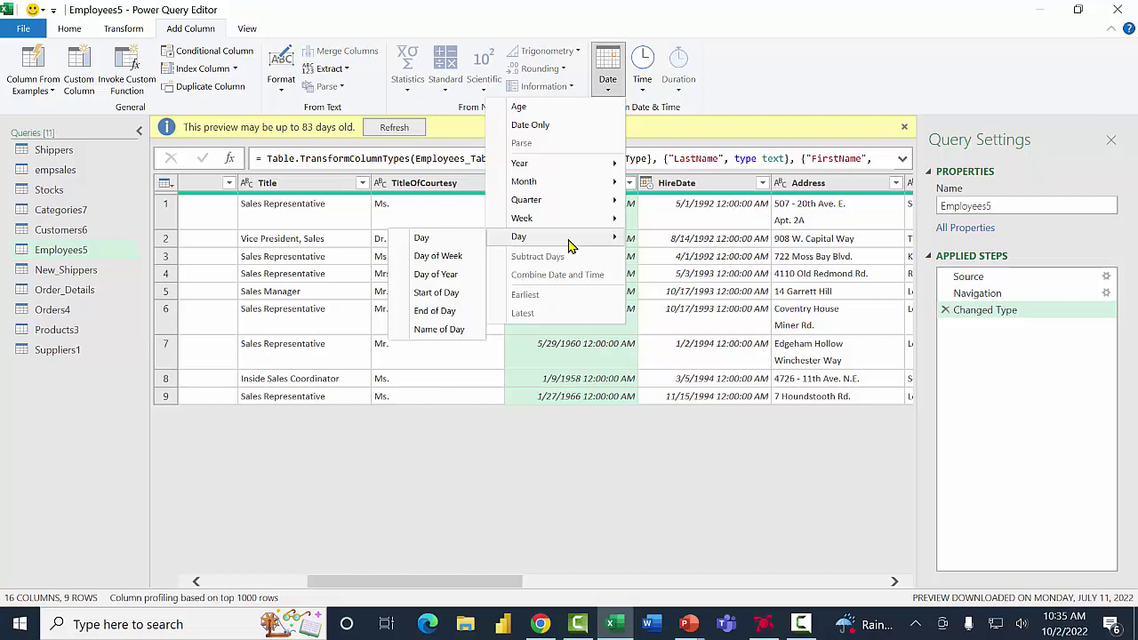
- Add an Age column from BirthDate and convert its durations to total years
click(561, 107)
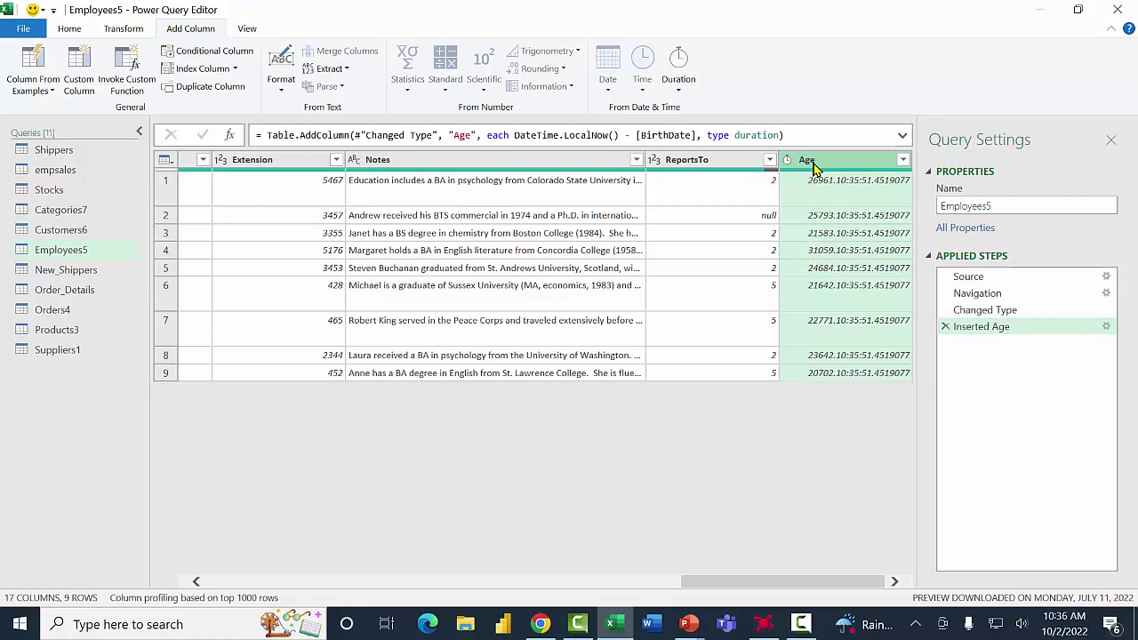
right_click(814, 167)
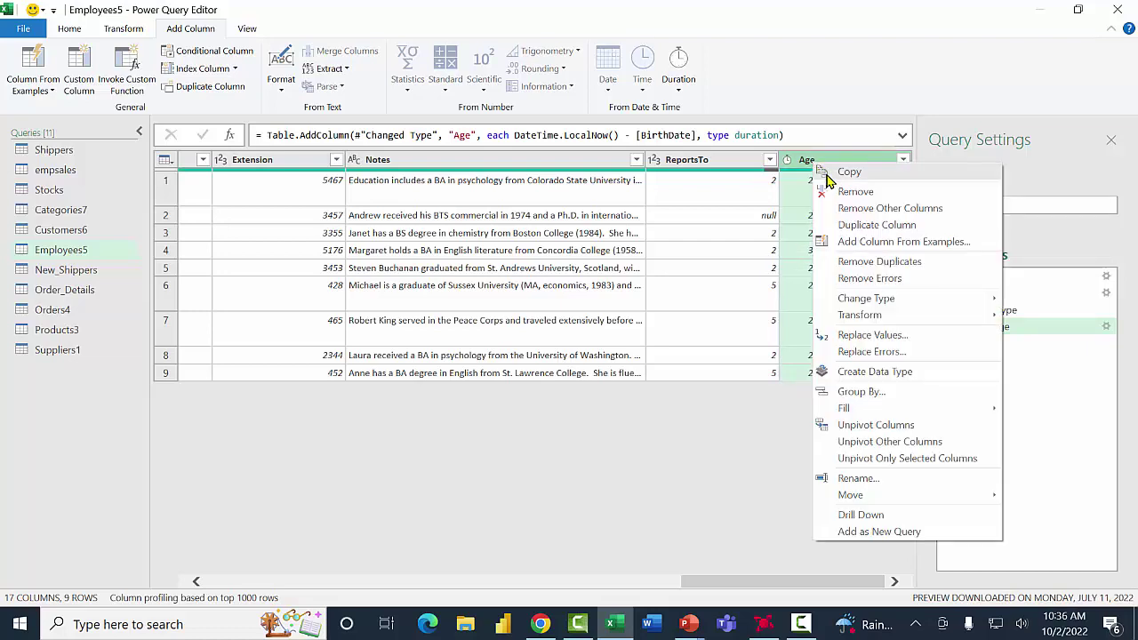
mouse_move(860, 317)
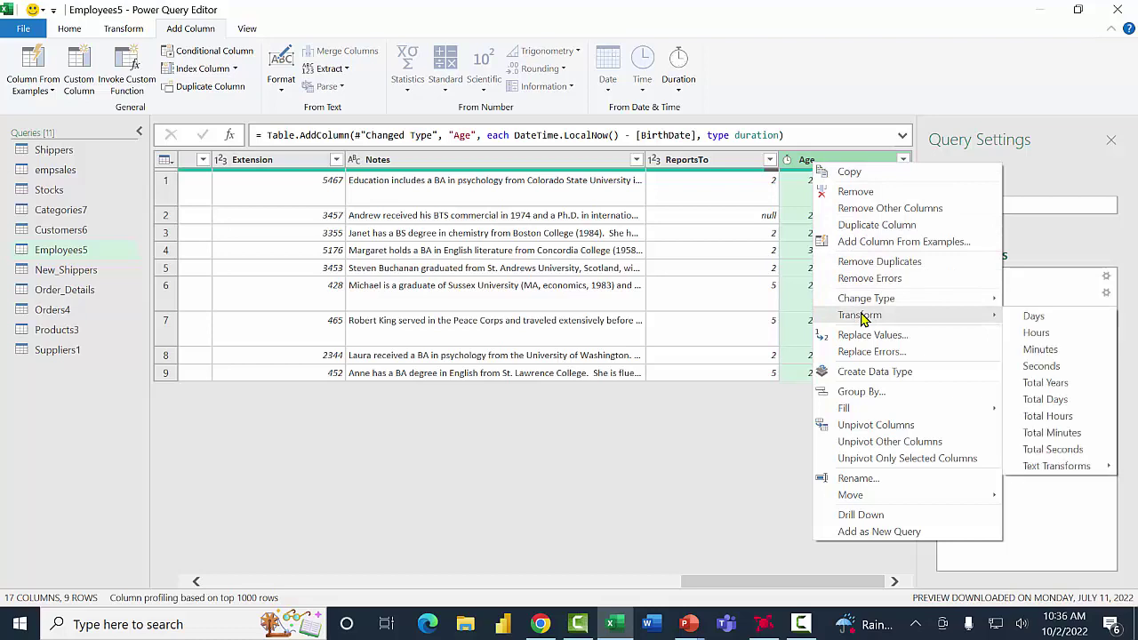
click(1049, 384)
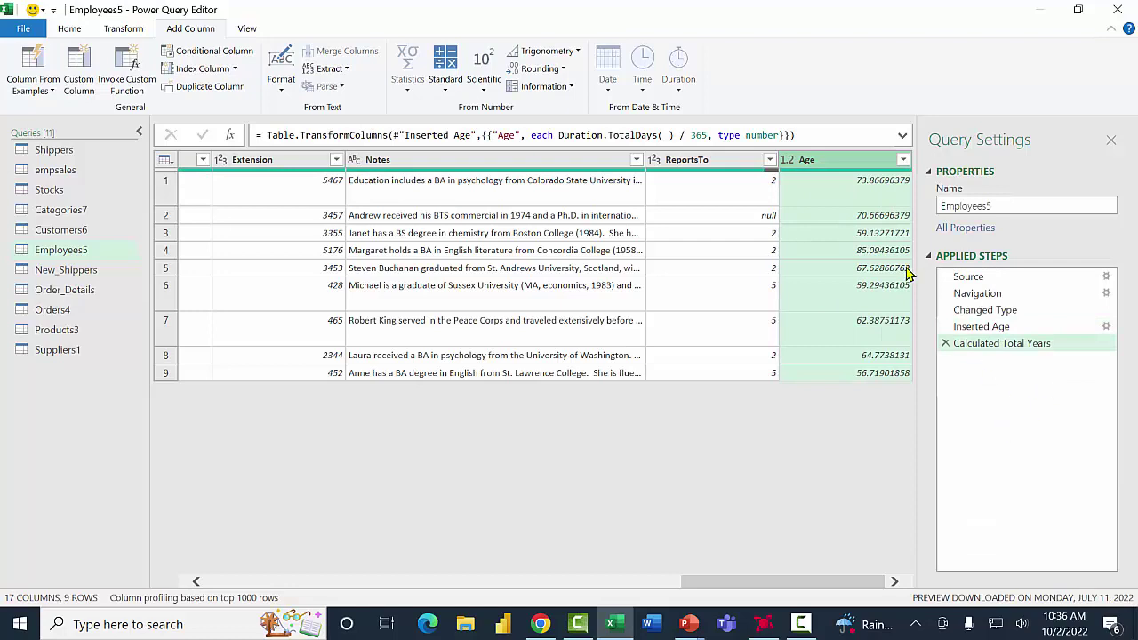
- Round the Age values down to whole years (73, 70, 59, 85…)
right_click(811, 161)
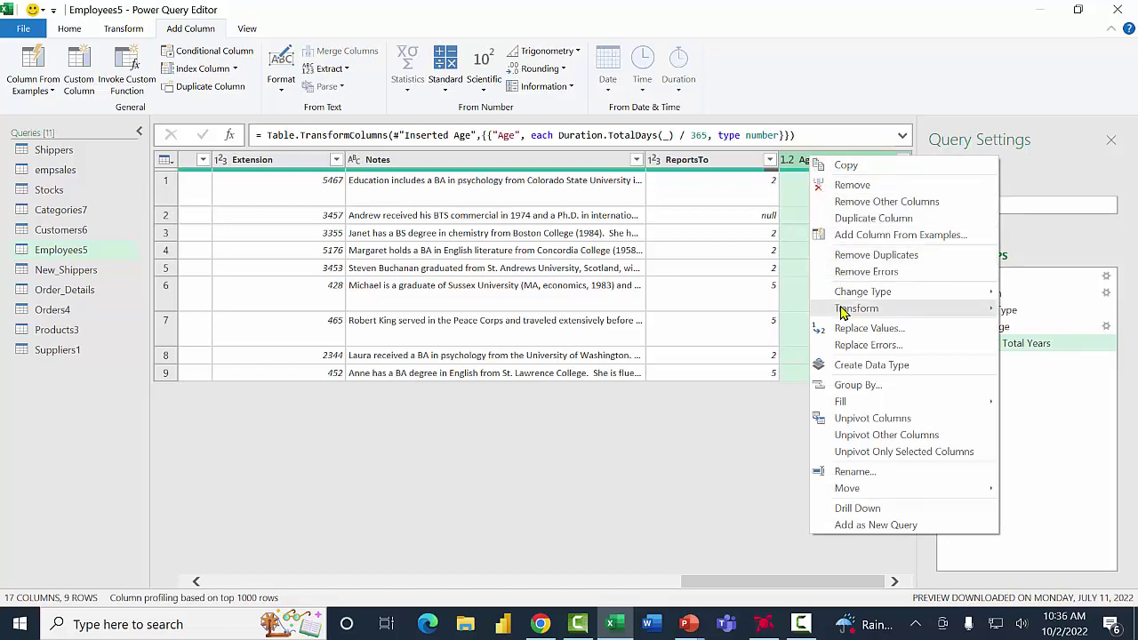
mouse_move(842, 311)
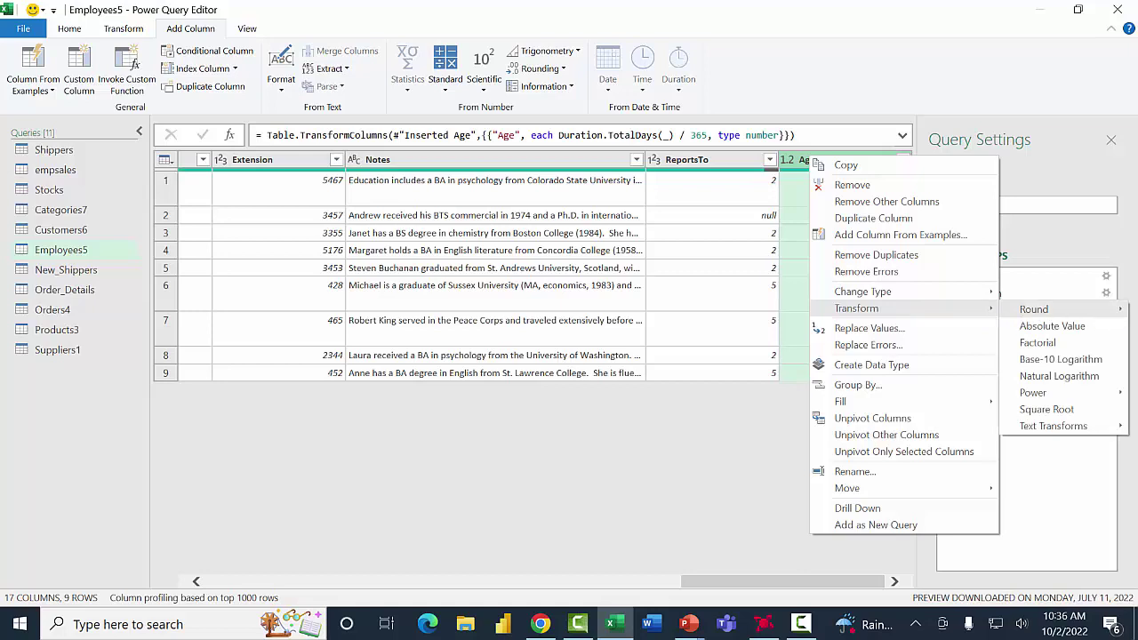
mouse_move(1067, 309)
click(942, 326)
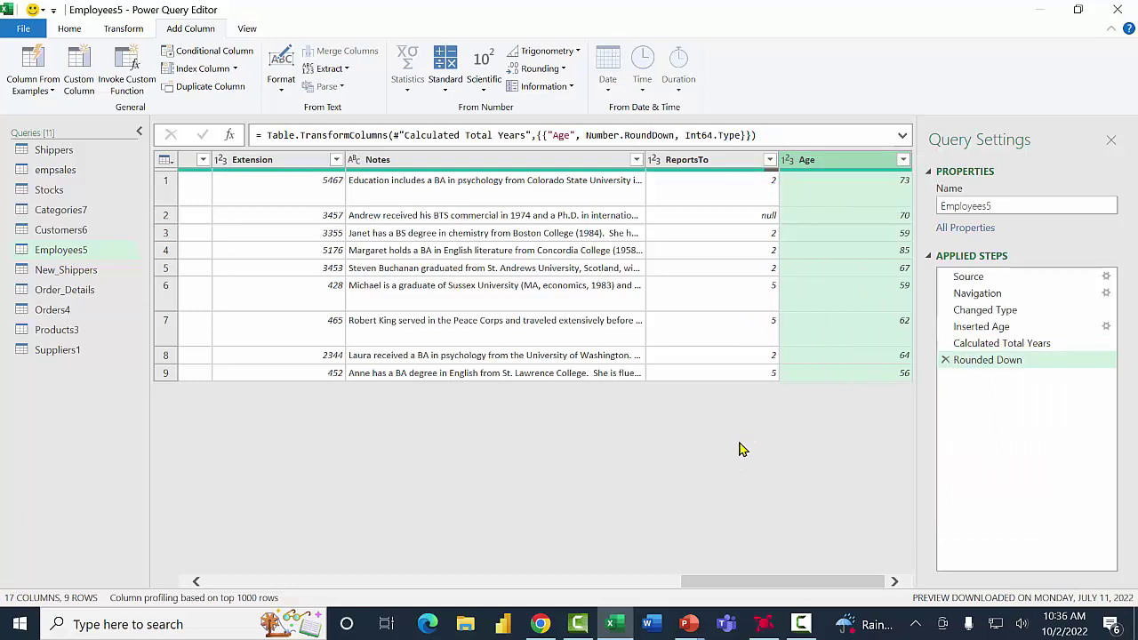
drag(772, 585, 435, 564)
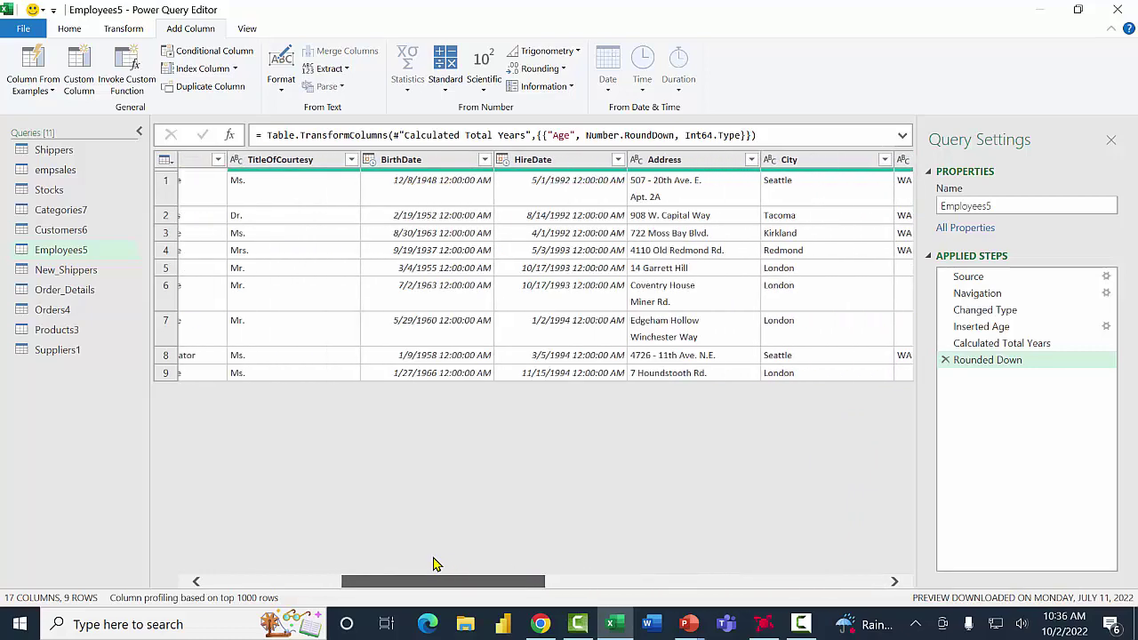
- Add an Age.1 column giving the time elapsed since each HireDate
click(523, 159)
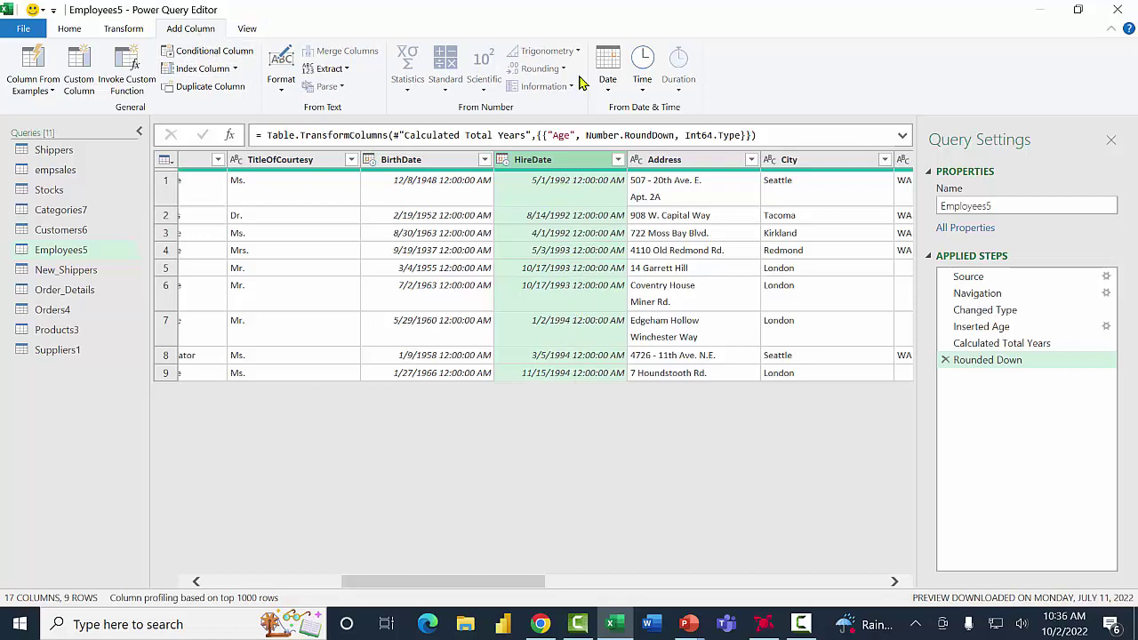
click(607, 86)
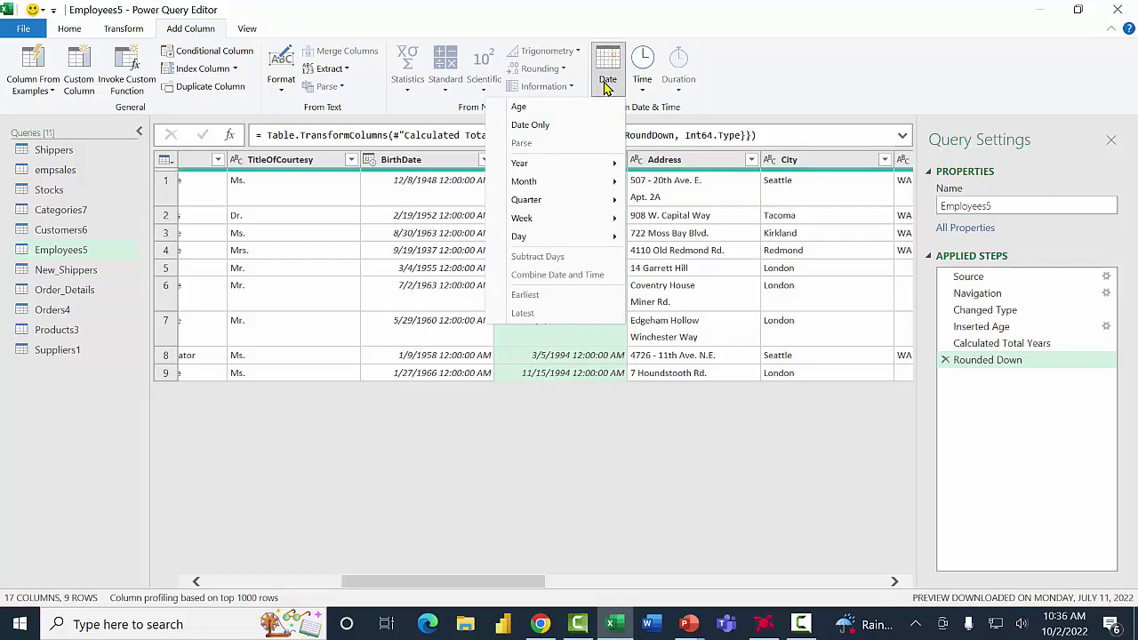
click(545, 113)
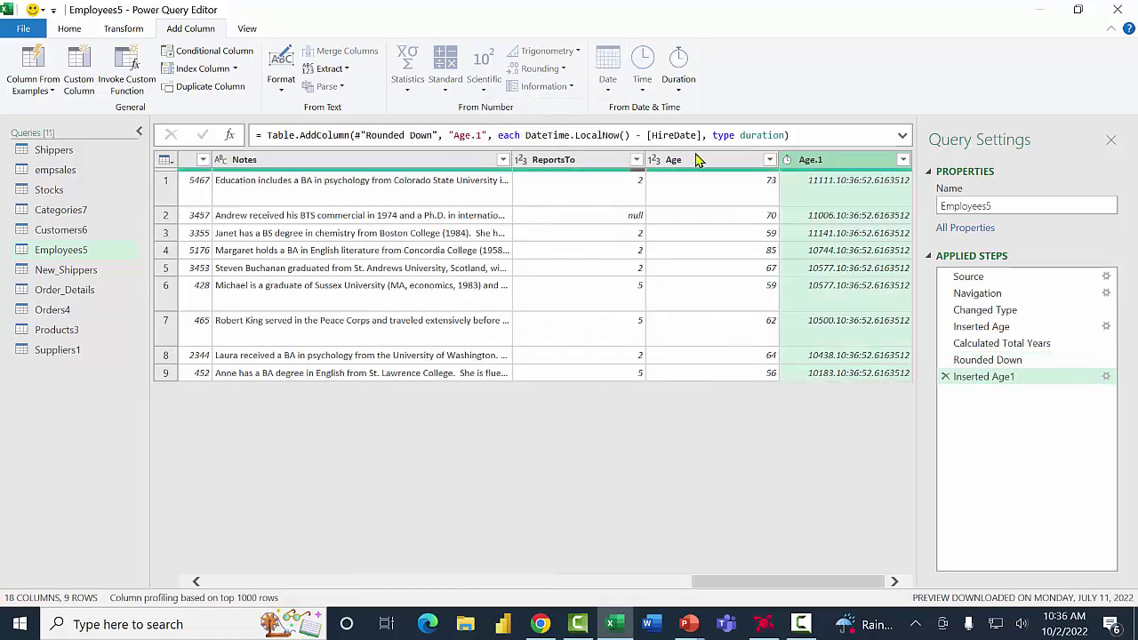
right_click(822, 166)
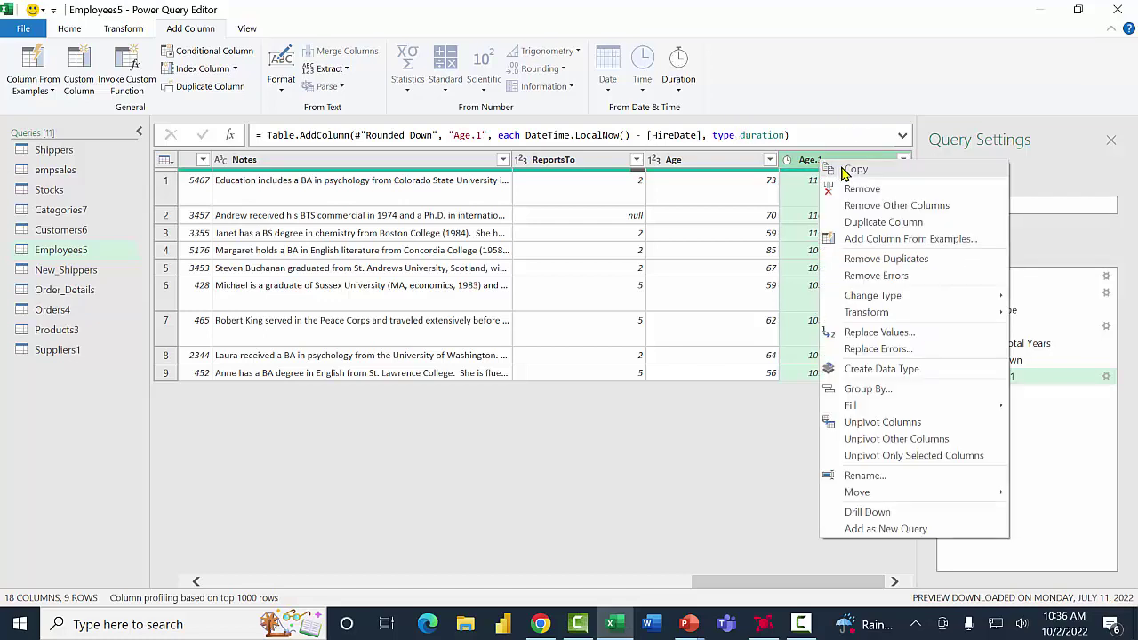
- Rename the Age.1 column to 'Years of Service'
click(864, 476)
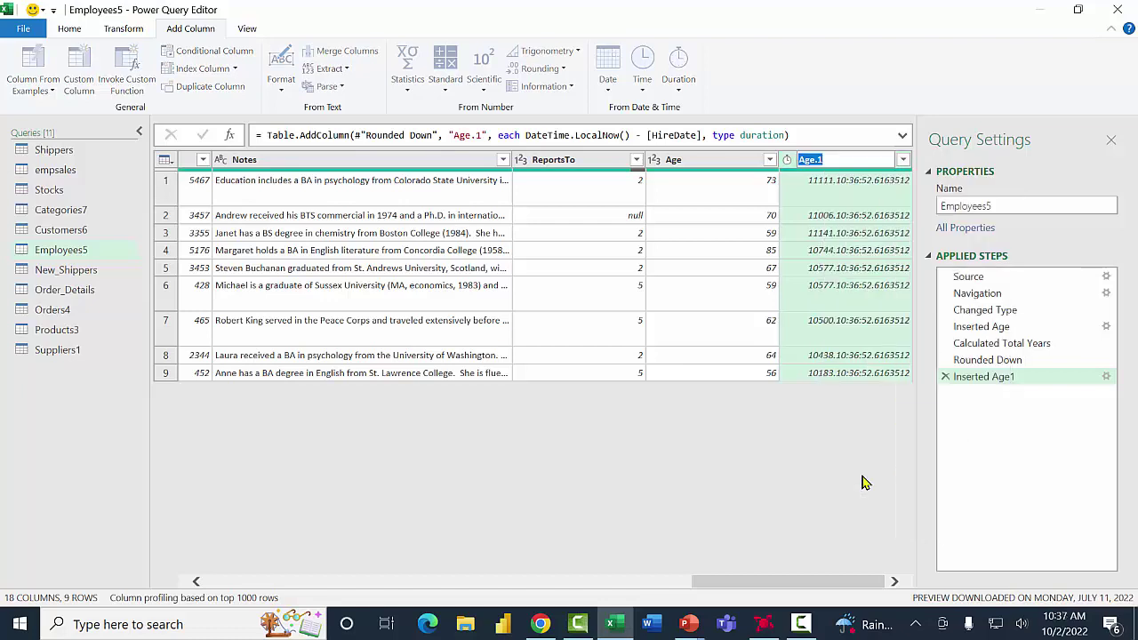
text(Years of Service)
key(Return)
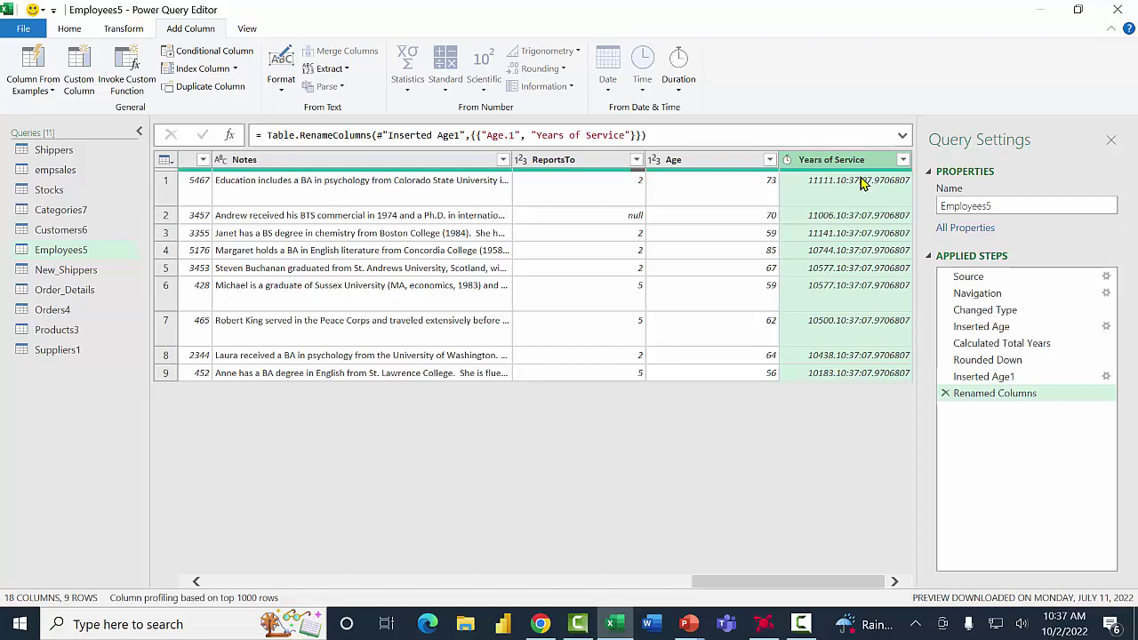
- Convert Years of Service to total years, rounded down to whole numbers (30, 29, 28…)
right_click(805, 160)
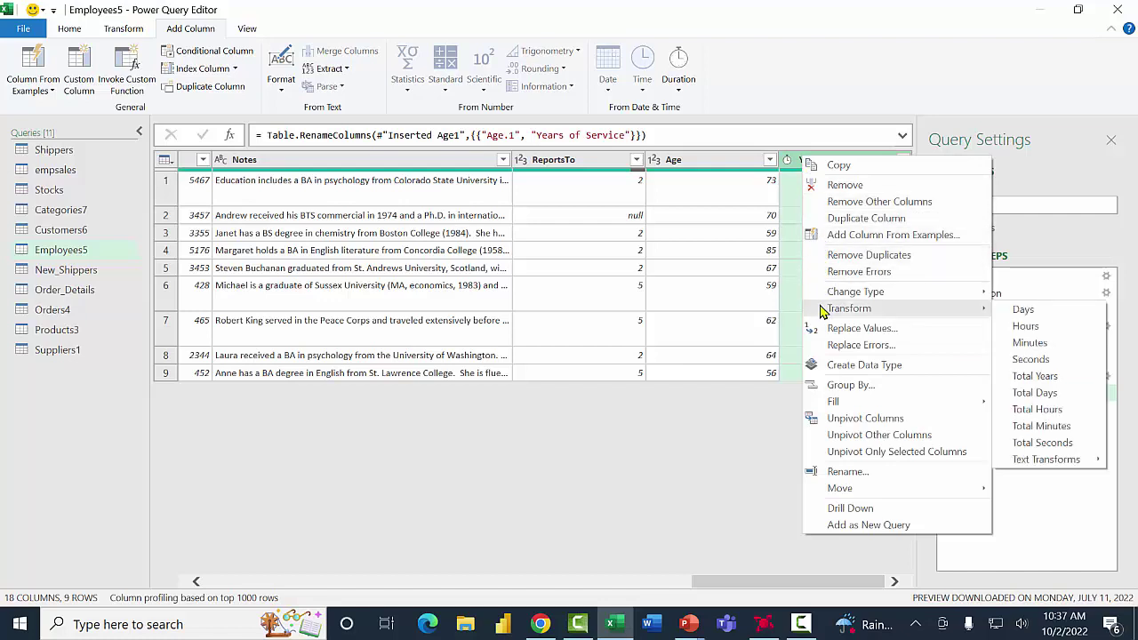
click(1036, 378)
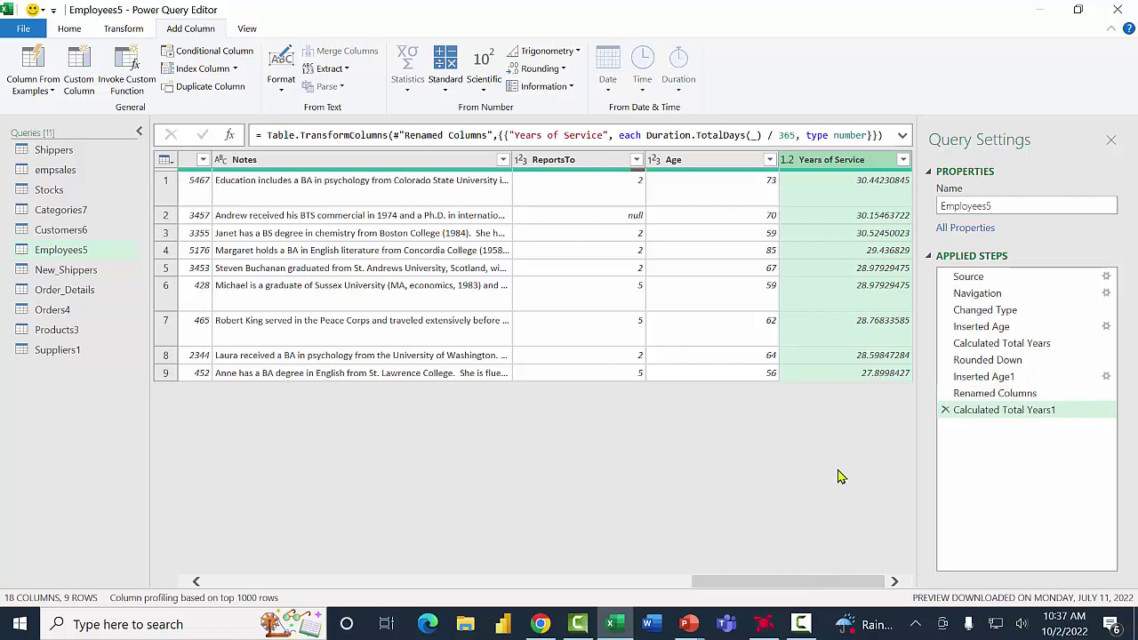
right_click(826, 169)
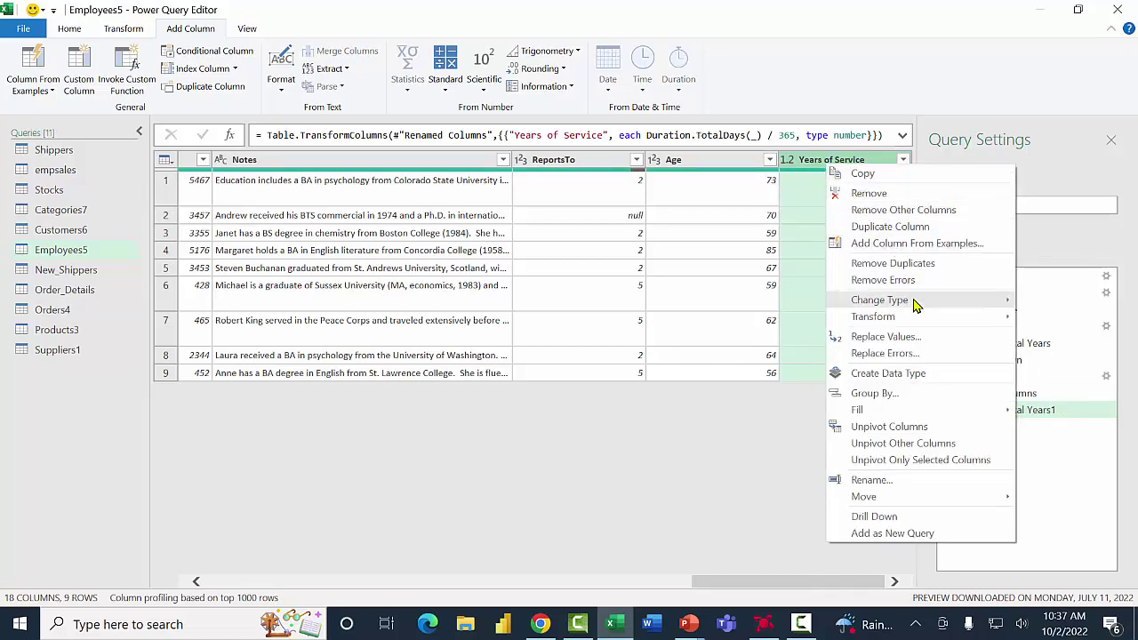
mouse_move(908, 322)
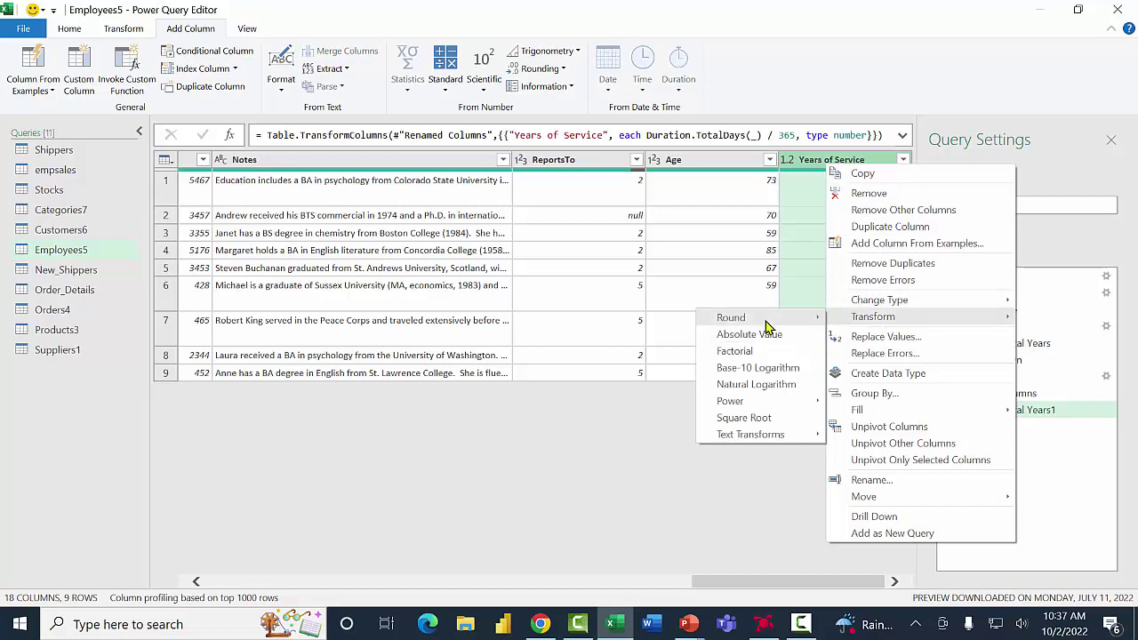
mouse_move(764, 320)
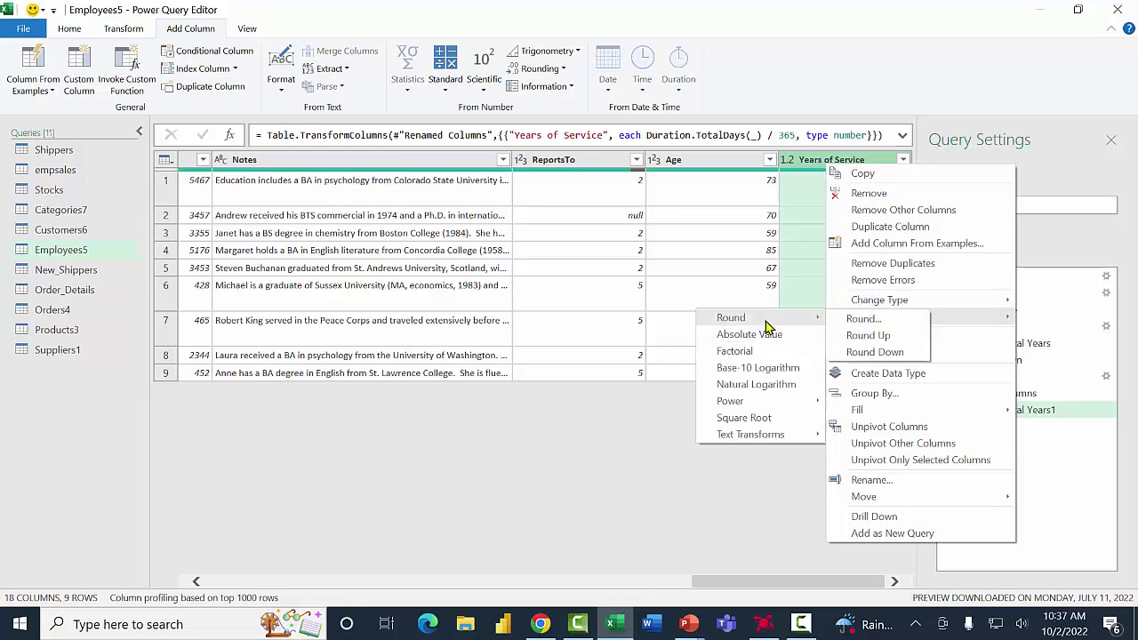
click(876, 353)
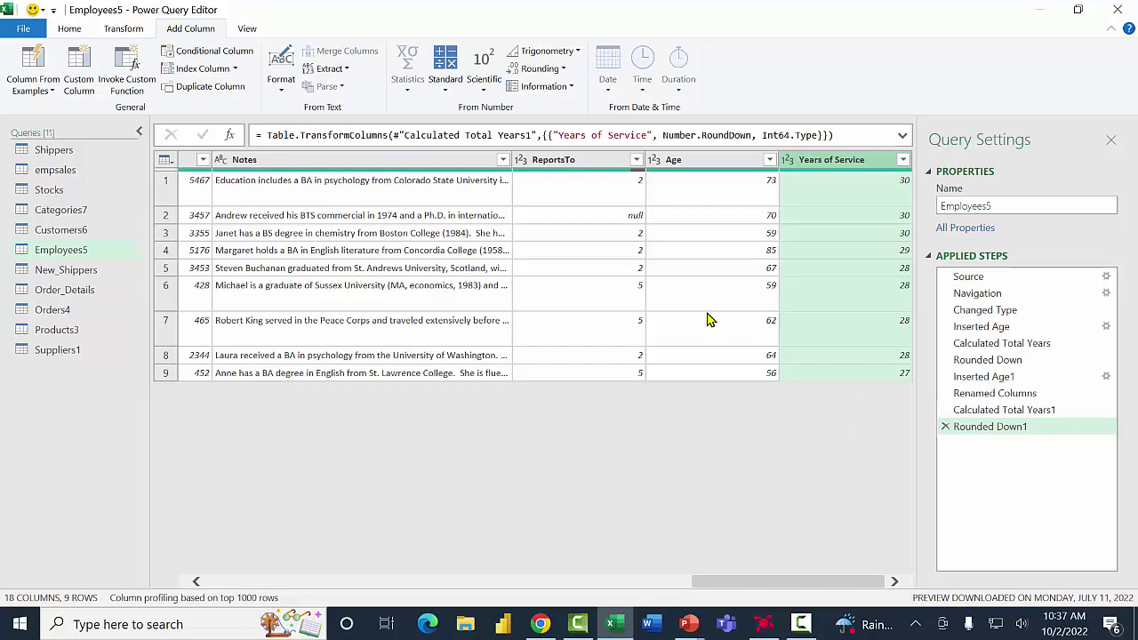
- Add a Month Name column from BirthDate showing birth months like December, February, August
drag(785, 589, 432, 575)
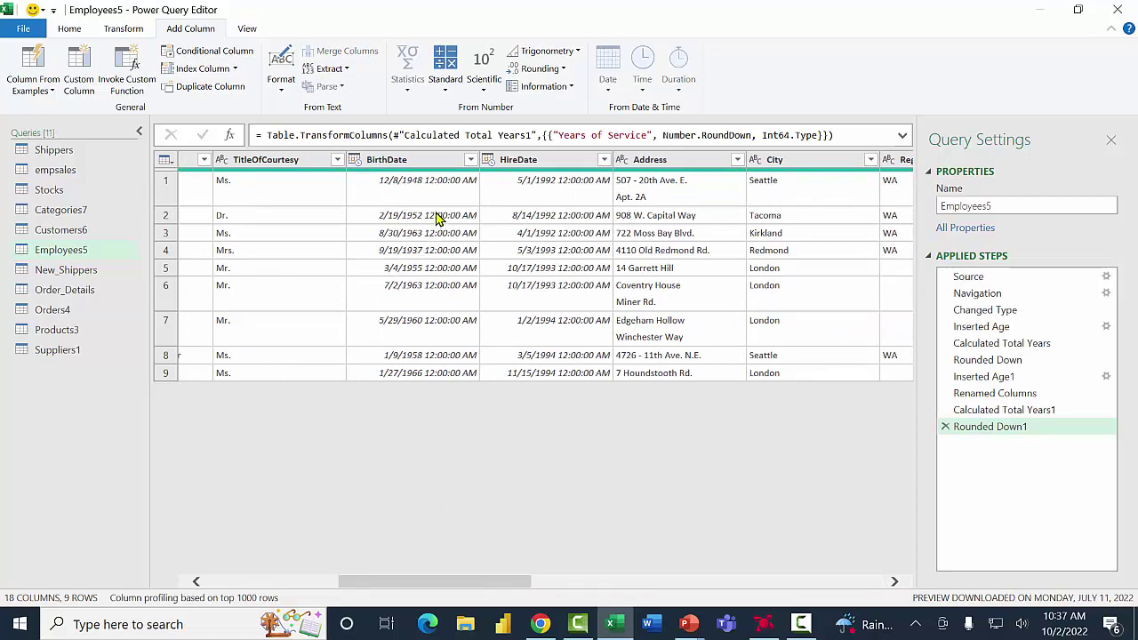
click(423, 166)
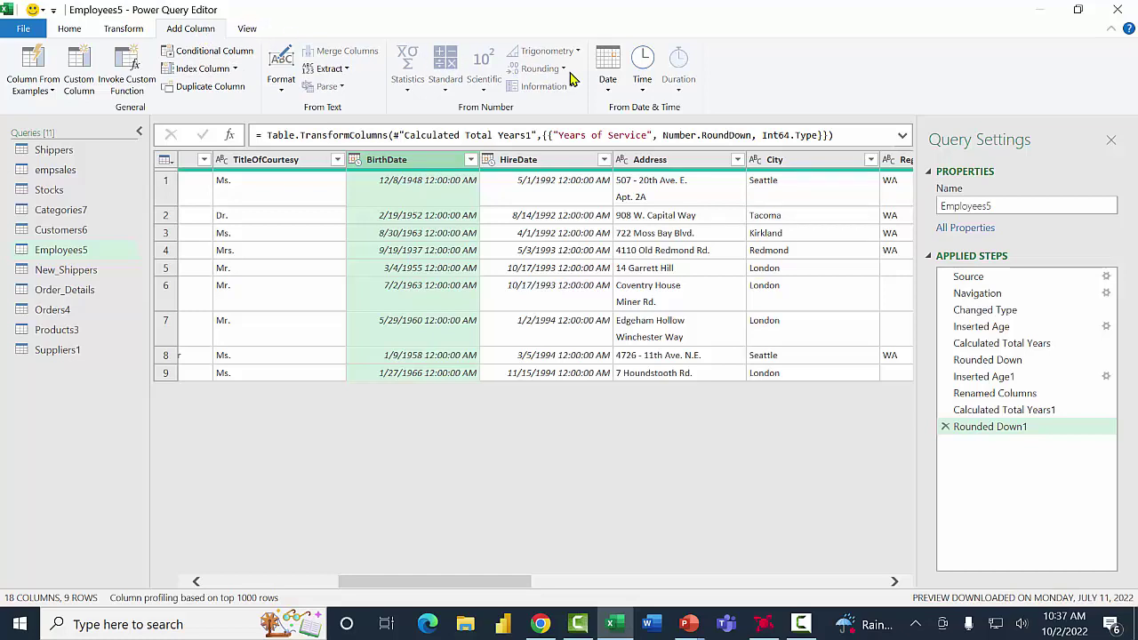
click(607, 82)
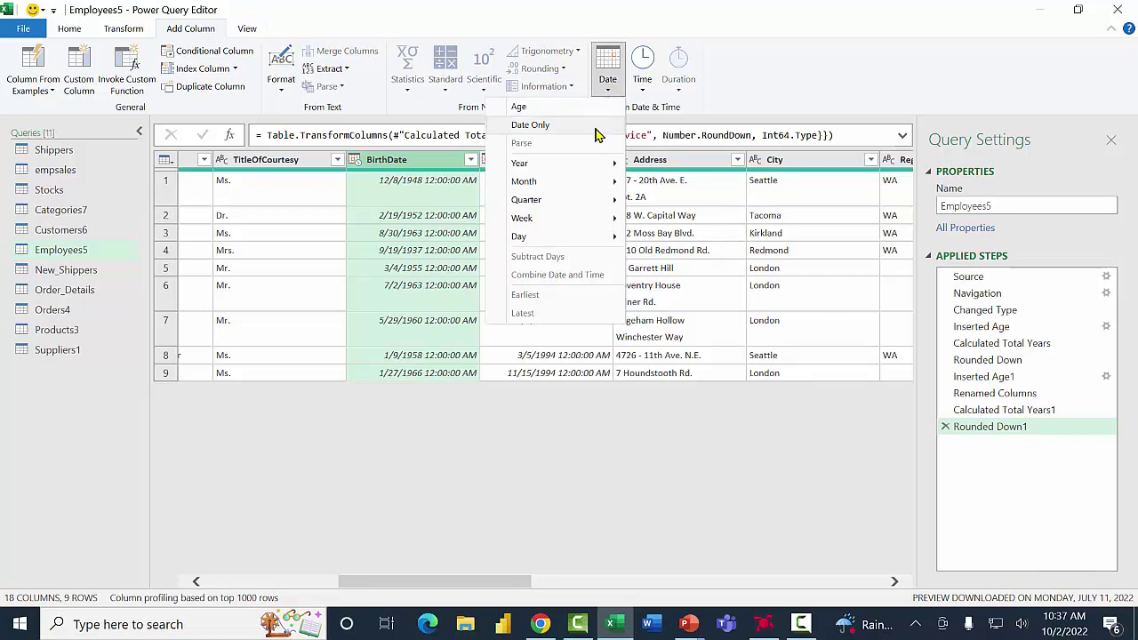
mouse_move(573, 183)
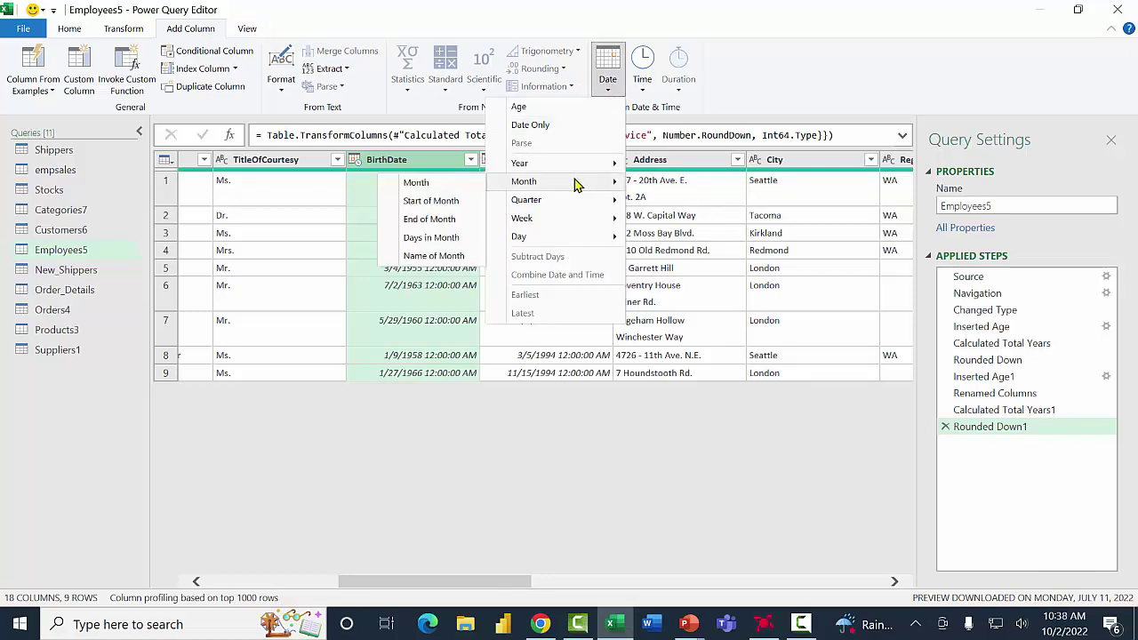
click(426, 257)
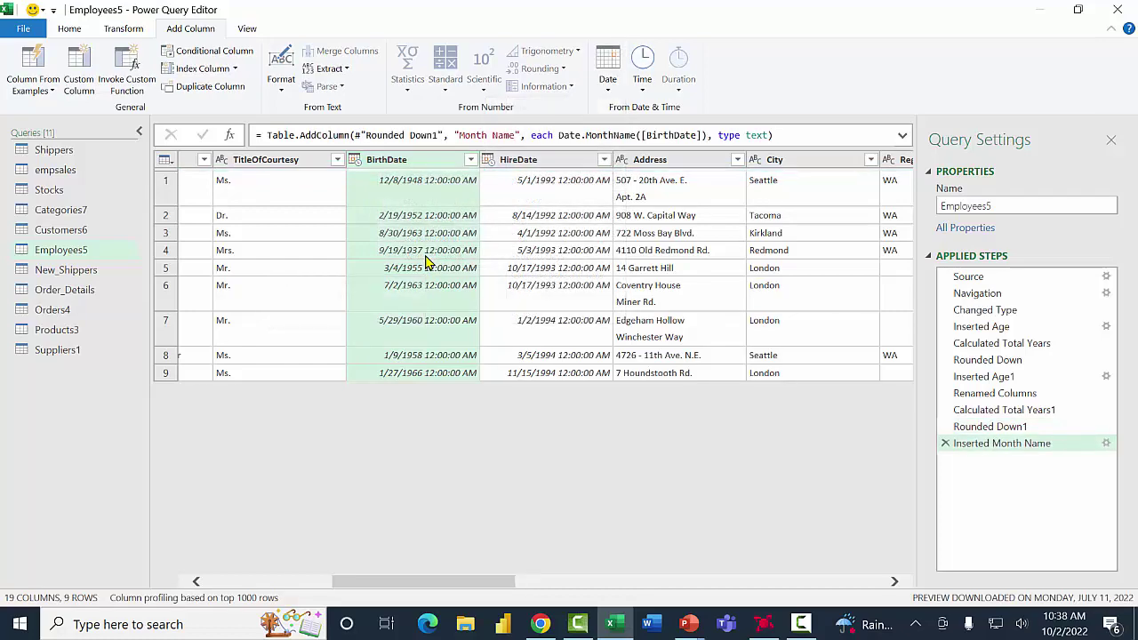
drag(474, 582, 892, 573)
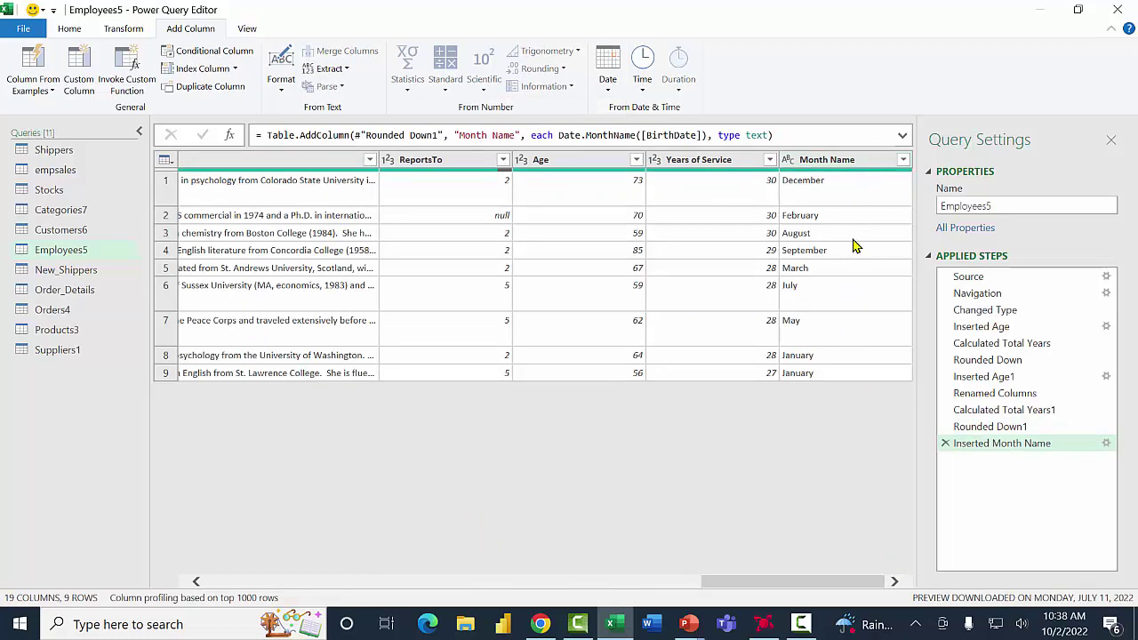
- Change the Month Name header to 'Birth Month', recorded as a Renamed Columns1 step
right_click(832, 164)
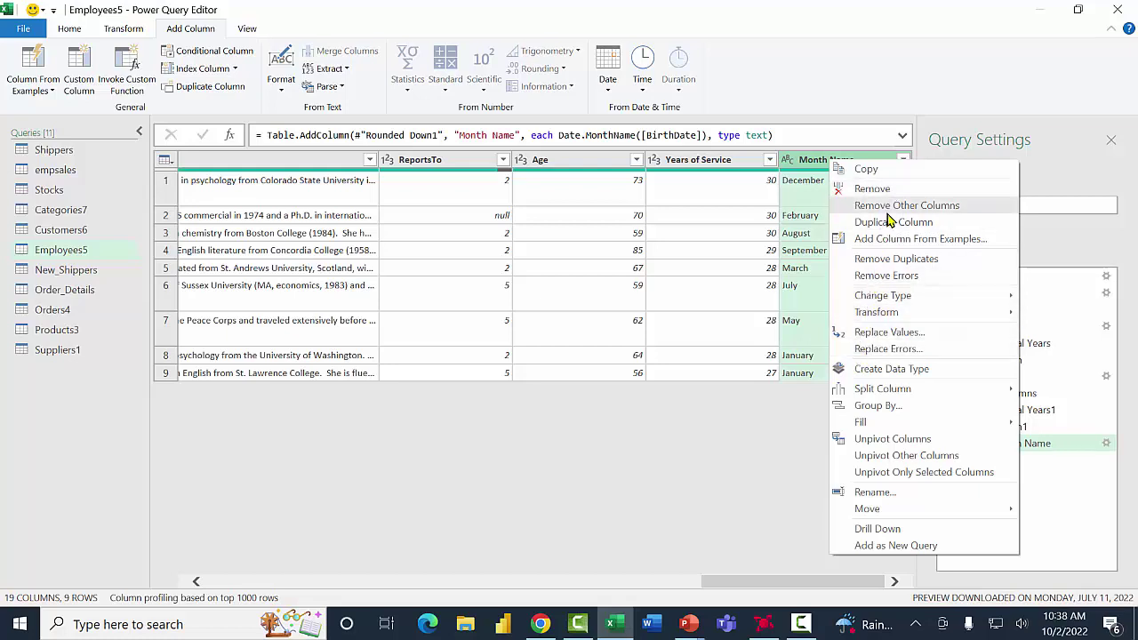
click(876, 493)
text(B)
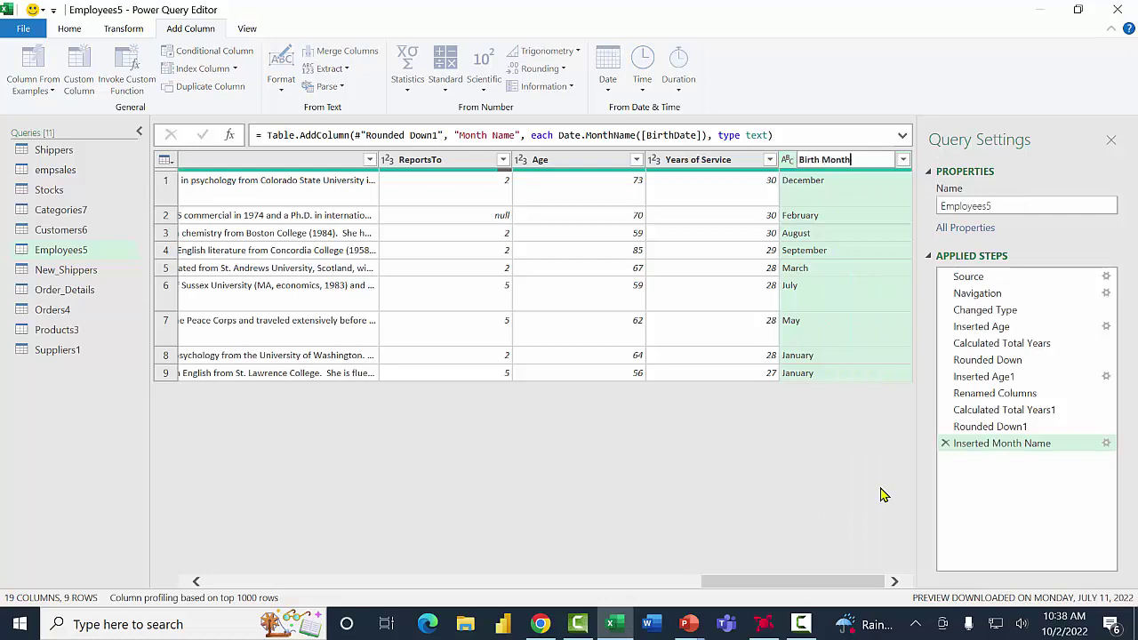
text(irth Month)
key(Return)
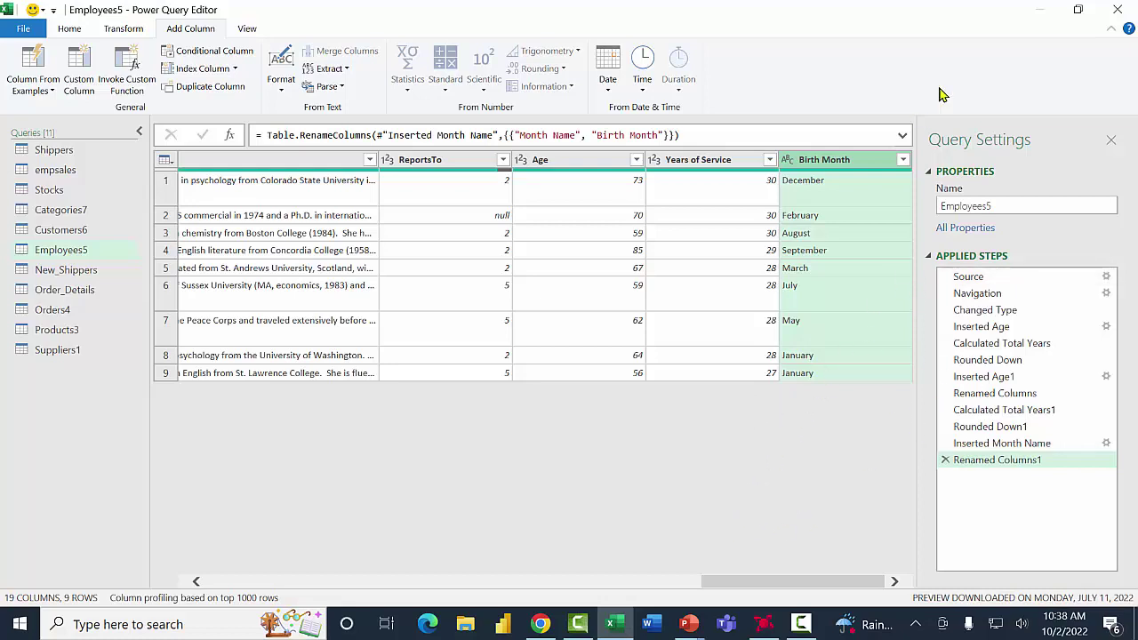
- Keep the query edits, load Employees5 with Age, Years of Service and Birth Month, and save class1
click(1118, 13)
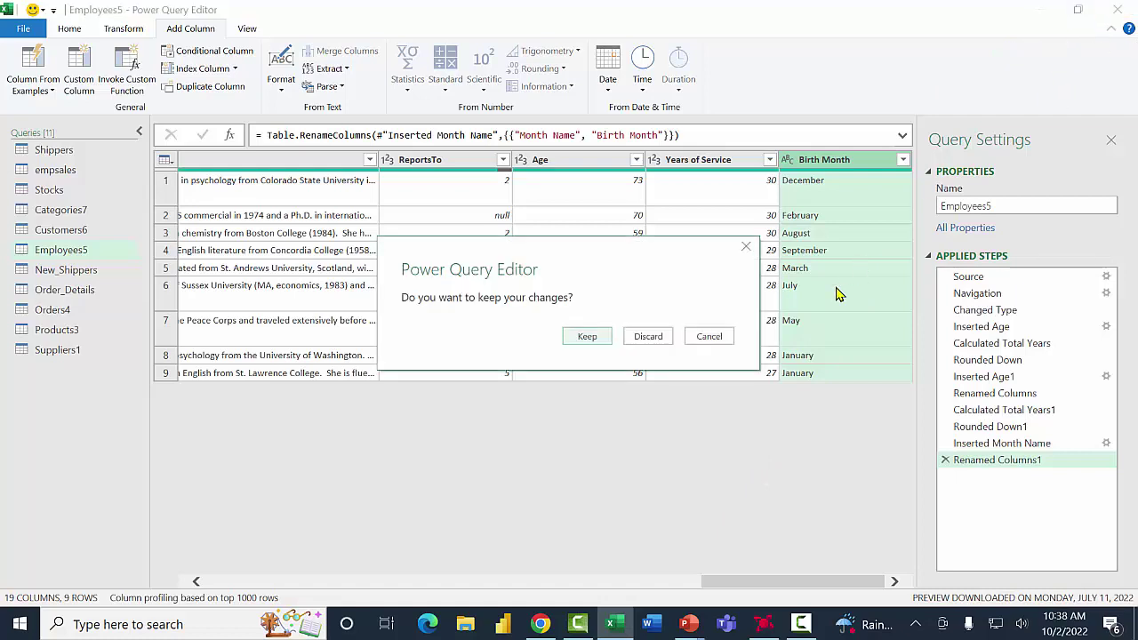
click(585, 339)
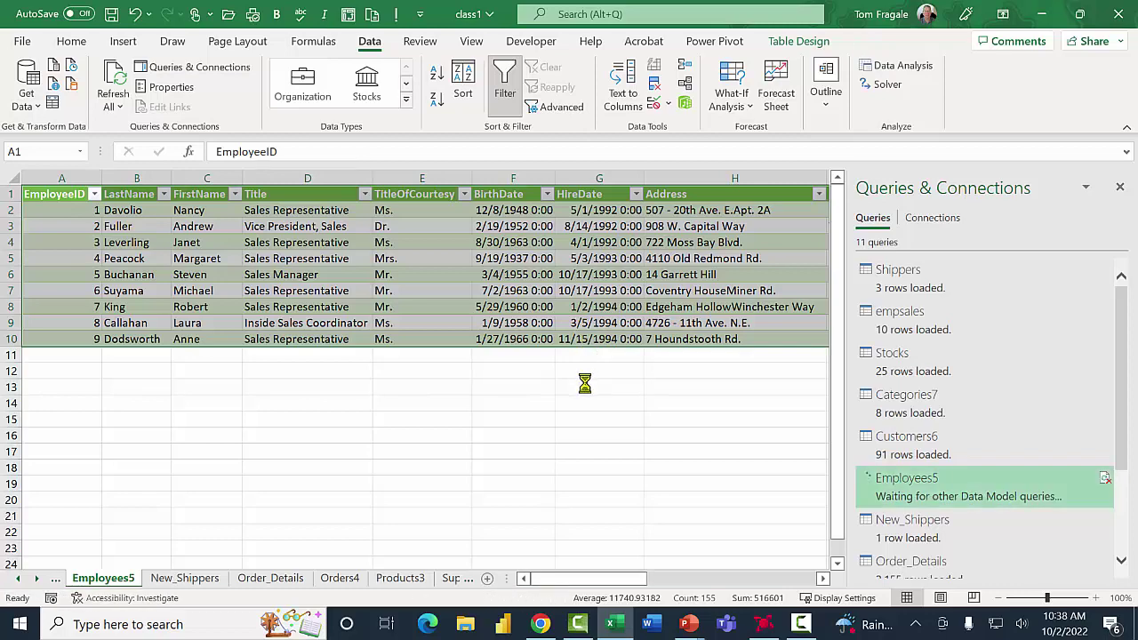
drag(618, 579, 545, 594)
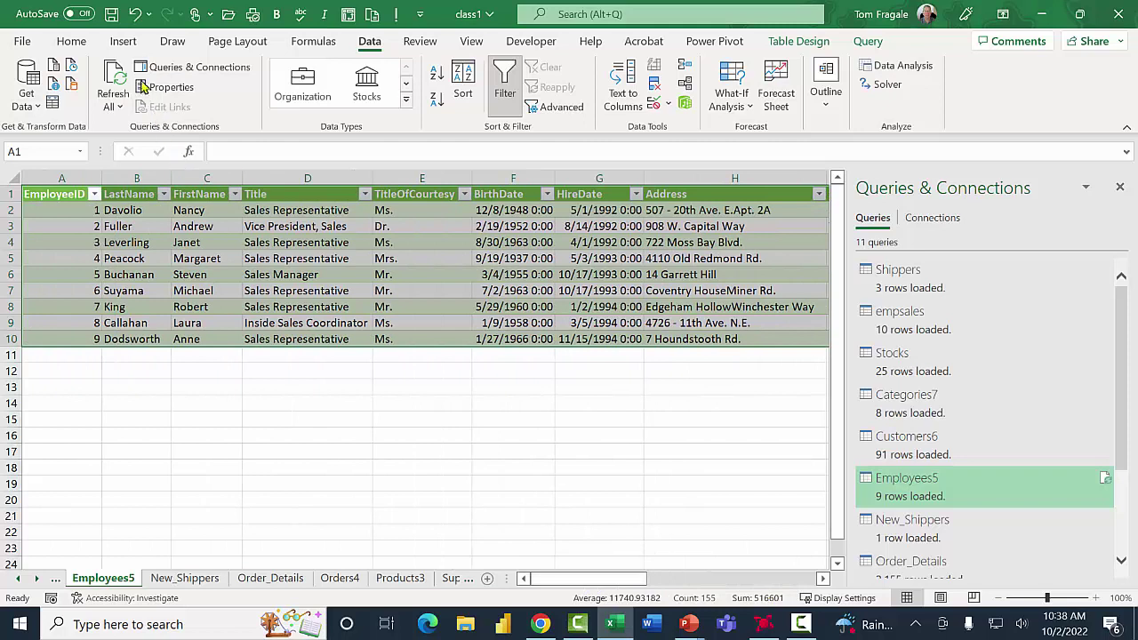
click(112, 15)
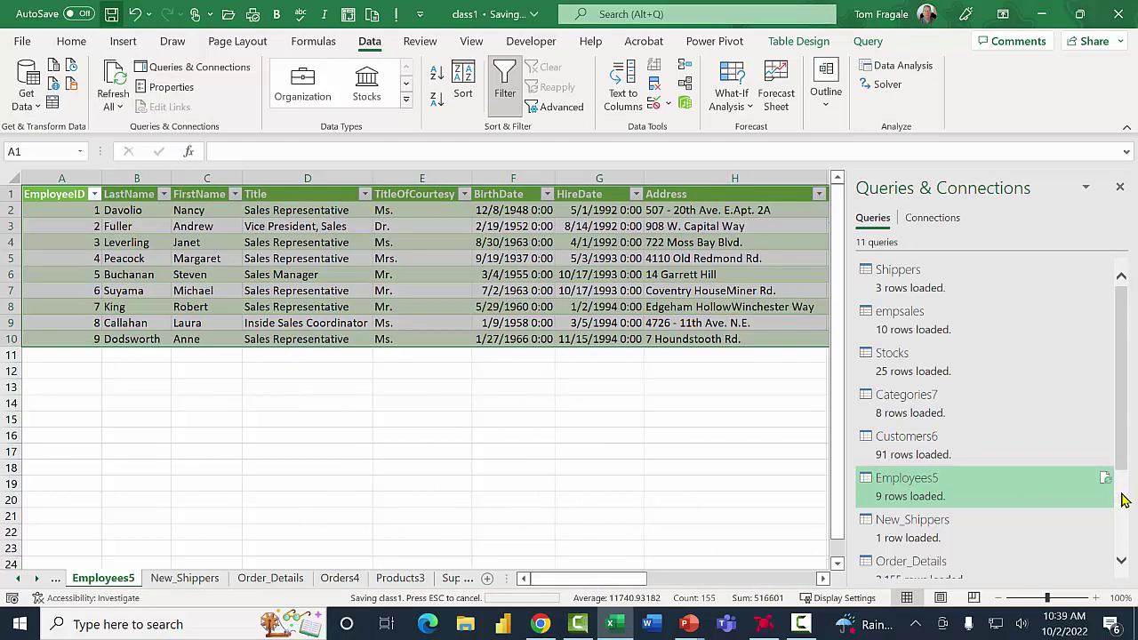
scroll(1118, 457, down, 2)
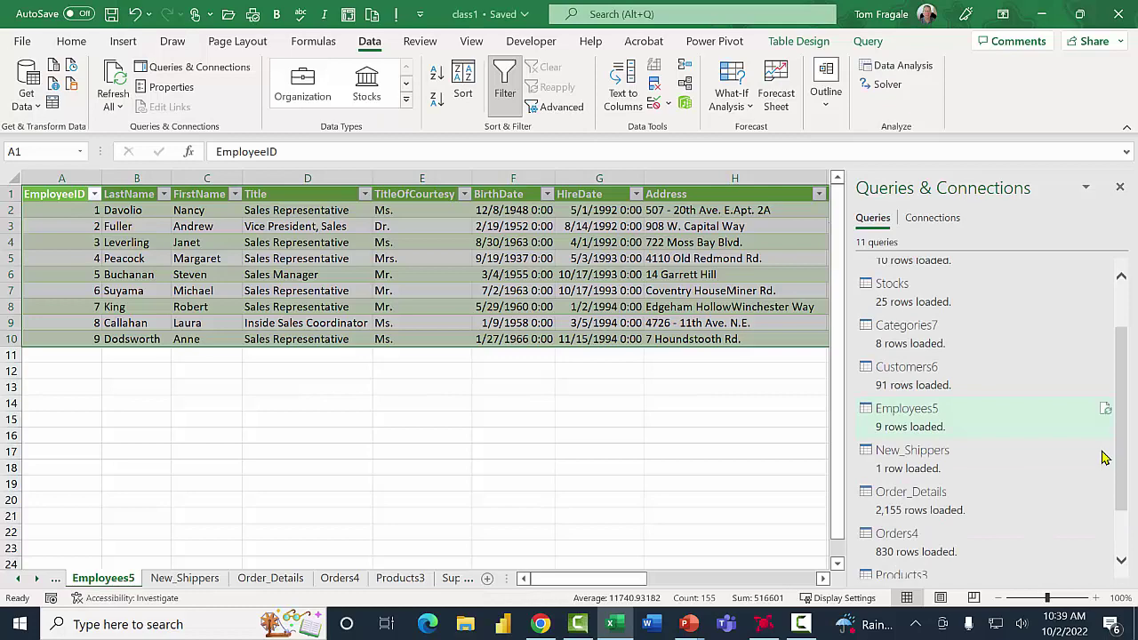
- Select the Order_Details query in Queries & Connections and open it for editing in Power Query Editor
click(929, 496)
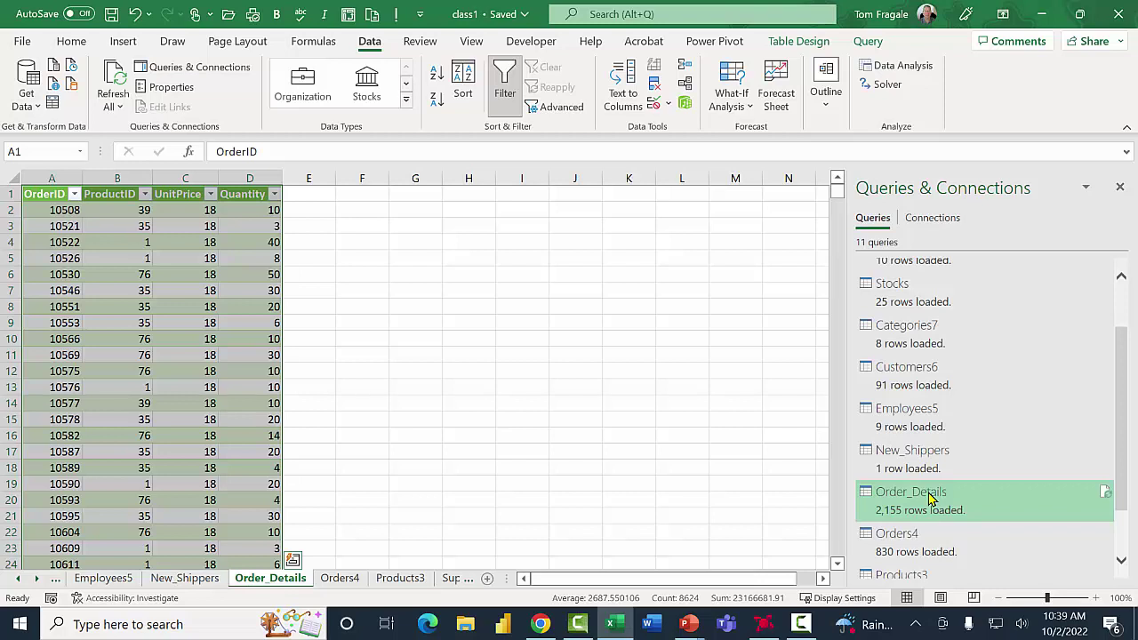
right_click(930, 499)
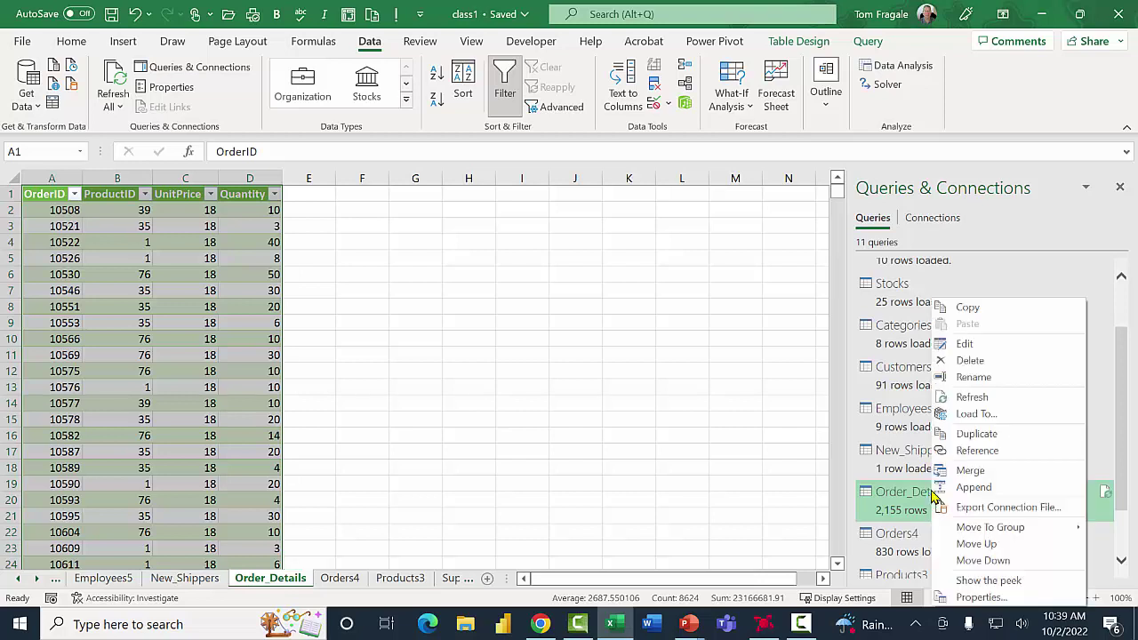
click(968, 346)
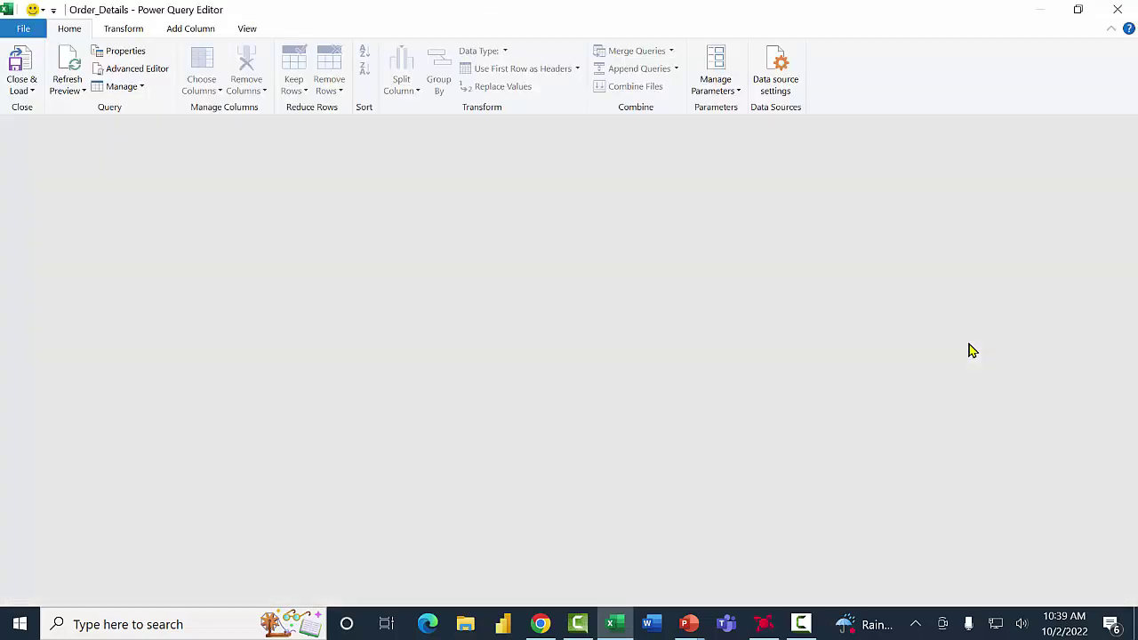